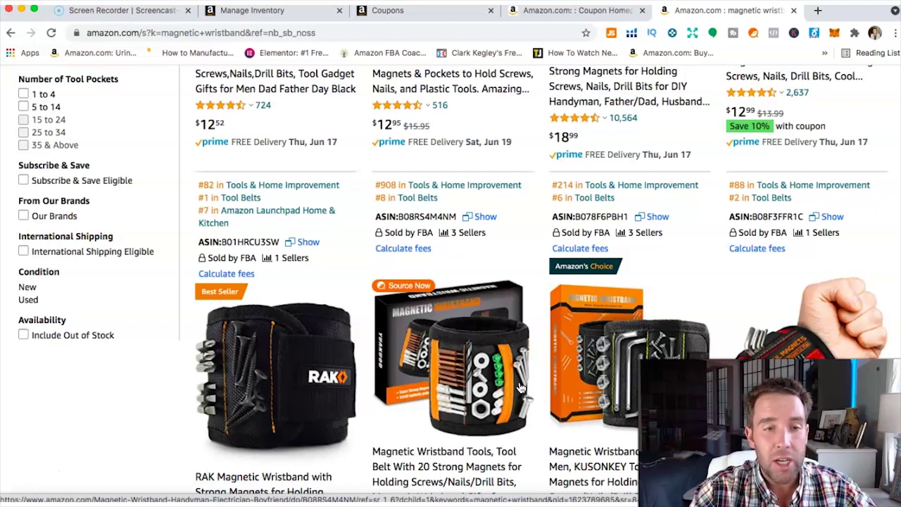
# Step: Examine the magnetic wristband search results for coupon badges, comparing listings with and without coupon savings
pyautogui.scroll(3, 537, 346)
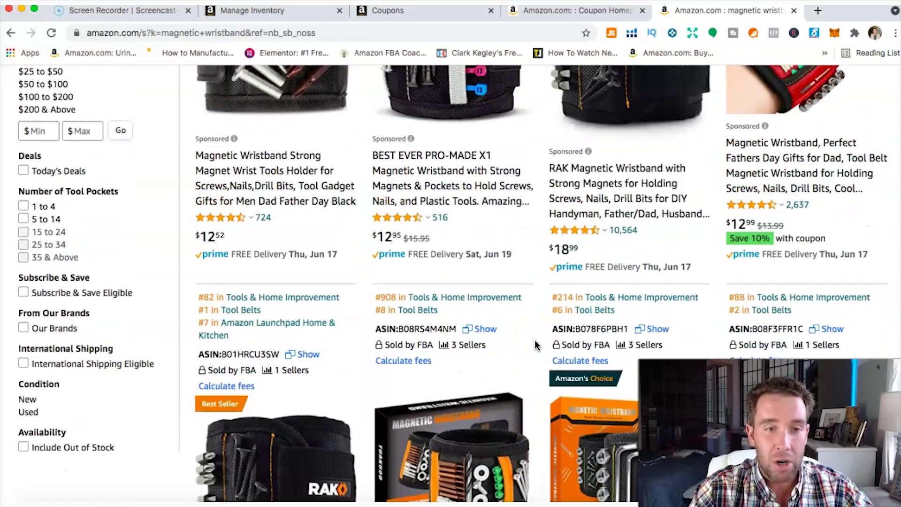
pyautogui.scroll(-3, 537, 346)
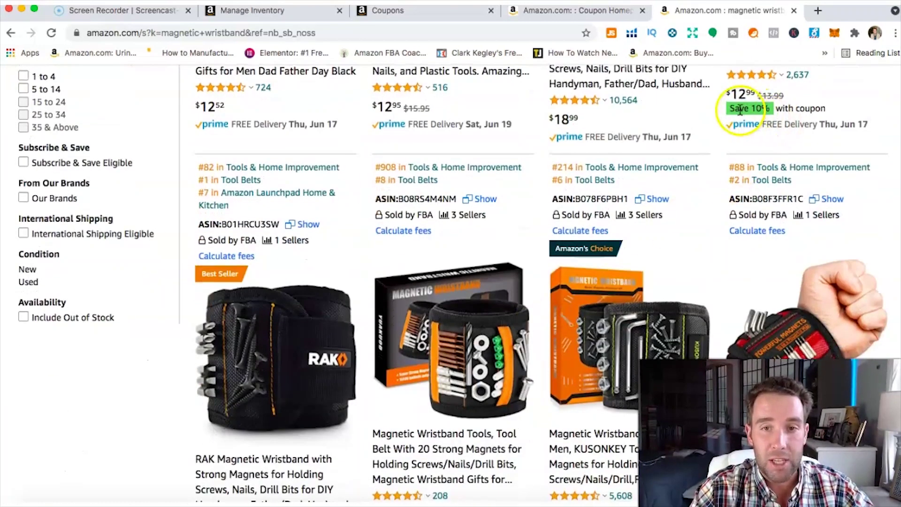
pyautogui.scroll(10, 568, 252)
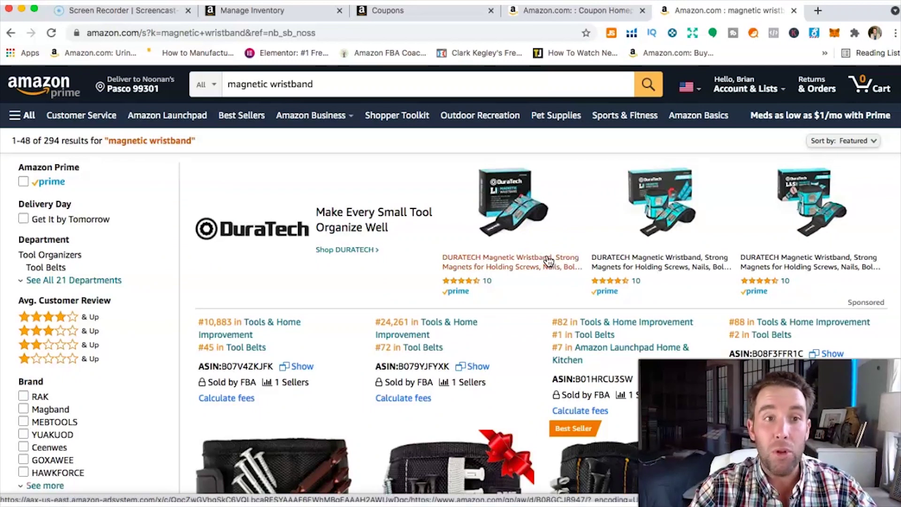
pyautogui.scroll(-2, 559, 420)
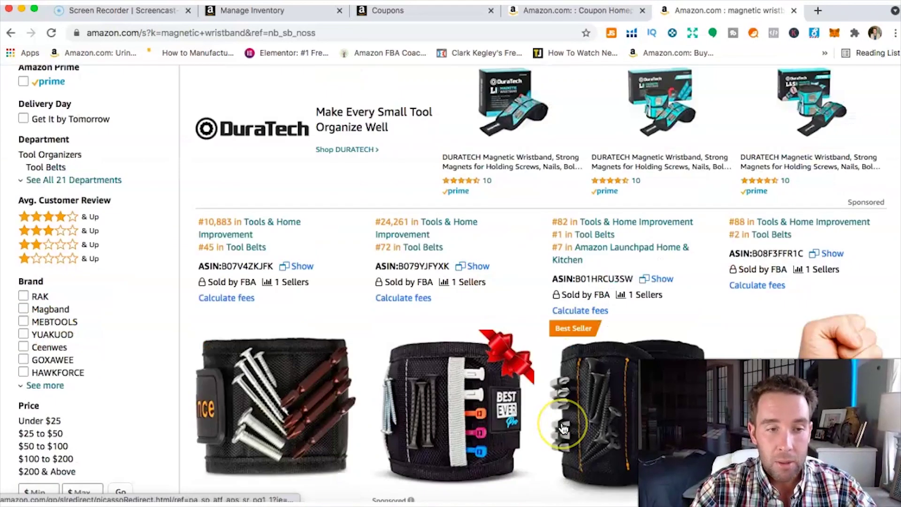
pyautogui.scroll(-3, 561, 425)
pyautogui.scroll(-1, 545, 418)
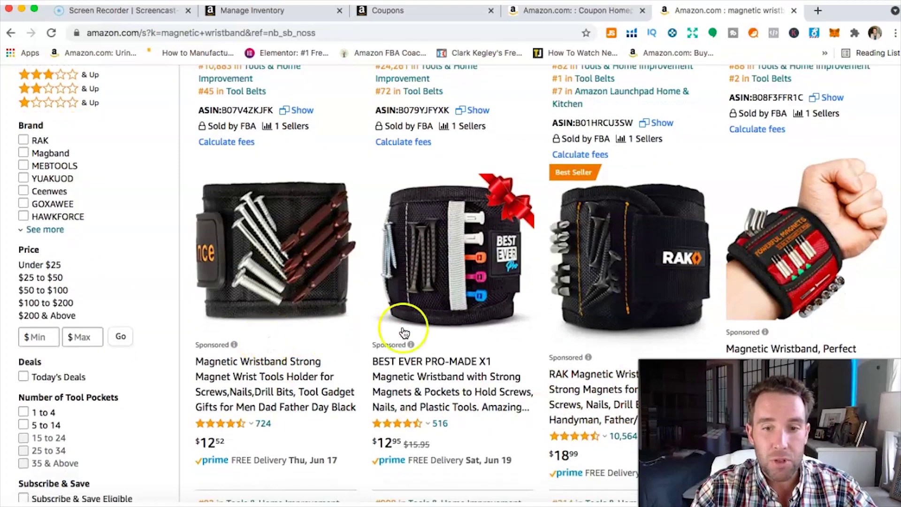
pyautogui.scroll(-4, 794, 310)
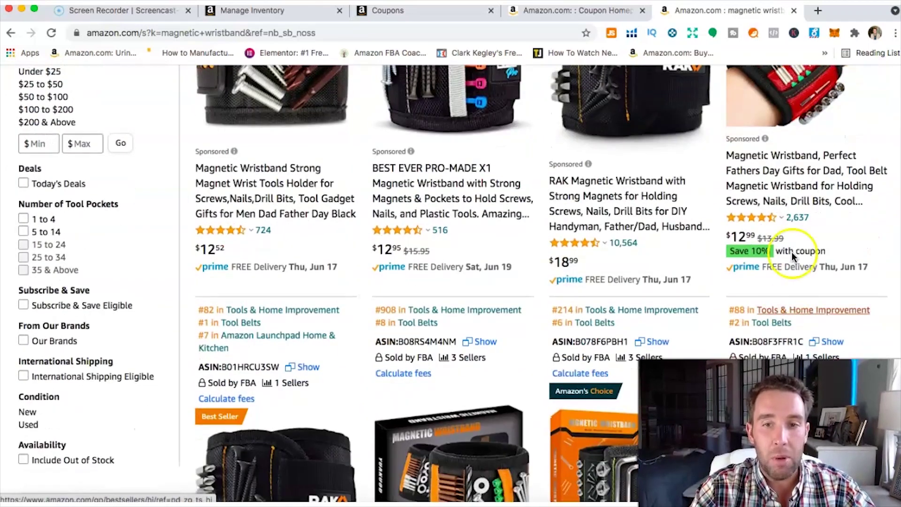
pyautogui.moveTo(762, 226)
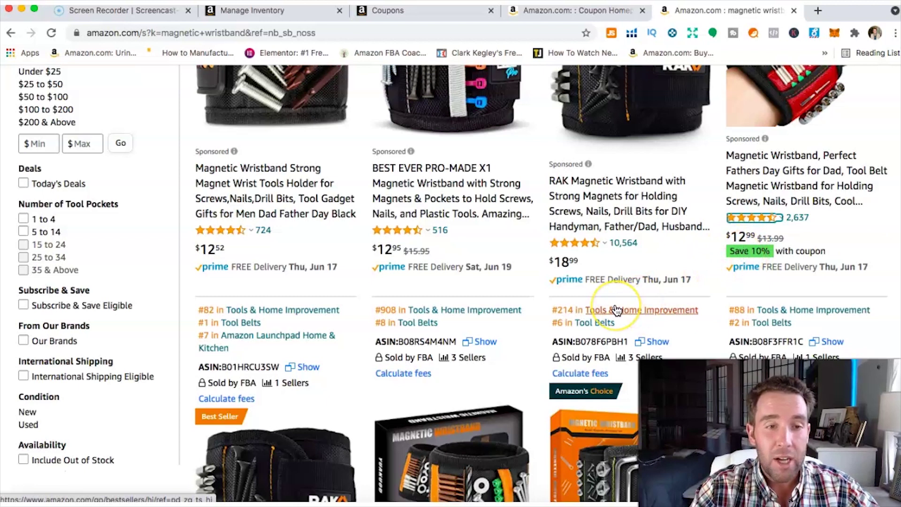
pyautogui.scroll(-5, 616, 310)
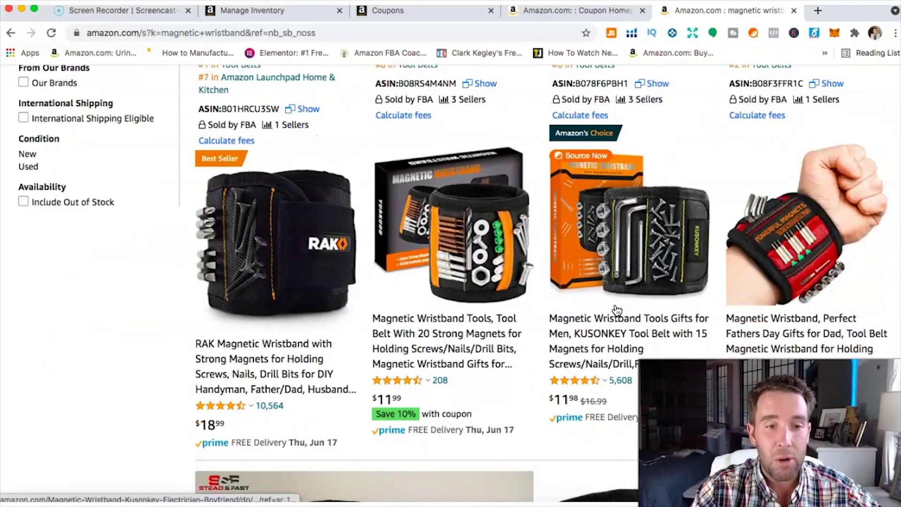
pyautogui.scroll(-2, 617, 310)
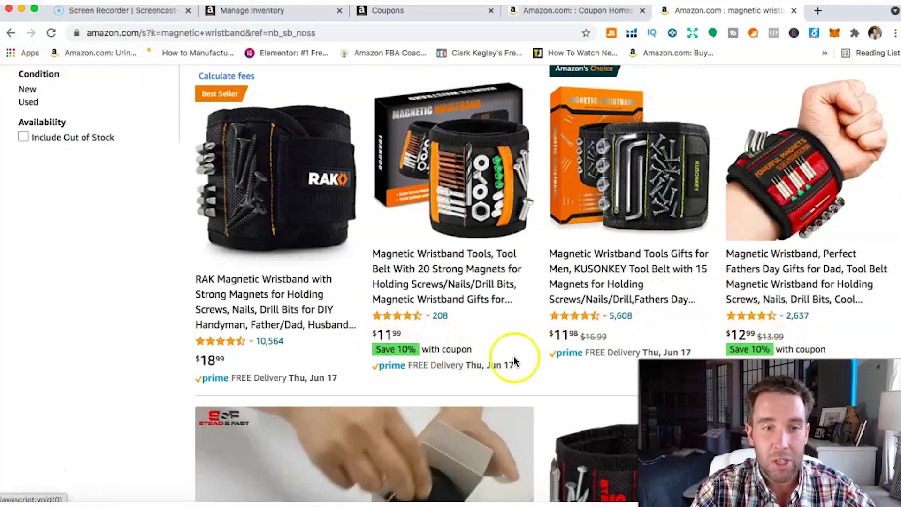
pyautogui.scroll(-18, 515, 359)
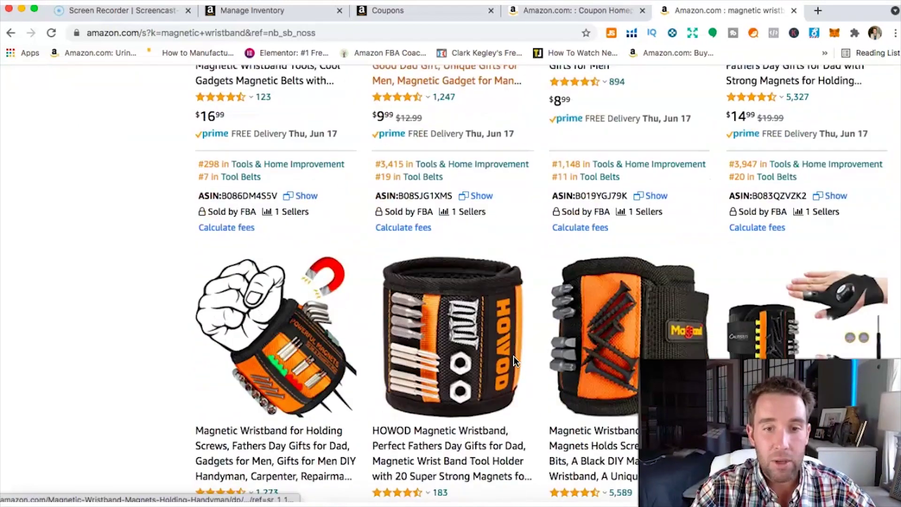
pyautogui.scroll(-5, 514, 356)
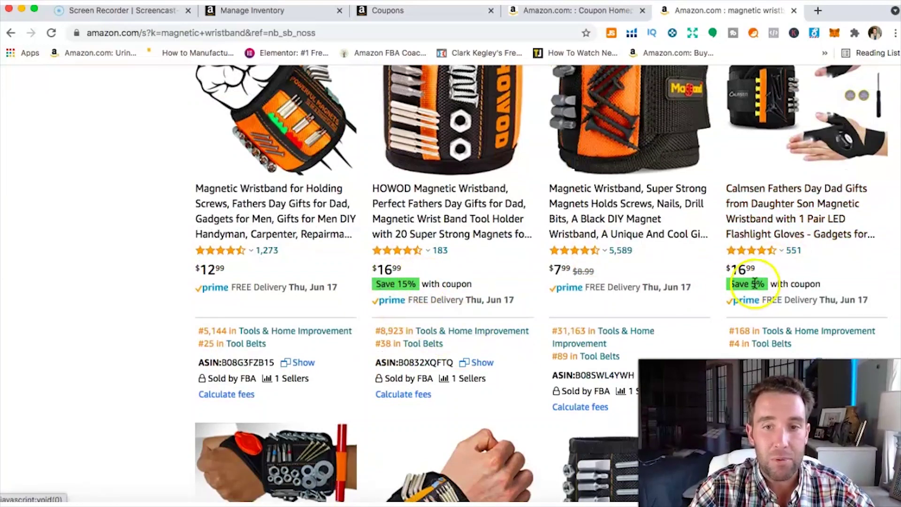
# Step: Open the HOWOD Magnetic Wristband listing and apply its extra 15% coupon
pyautogui.scroll(2, 733, 345)
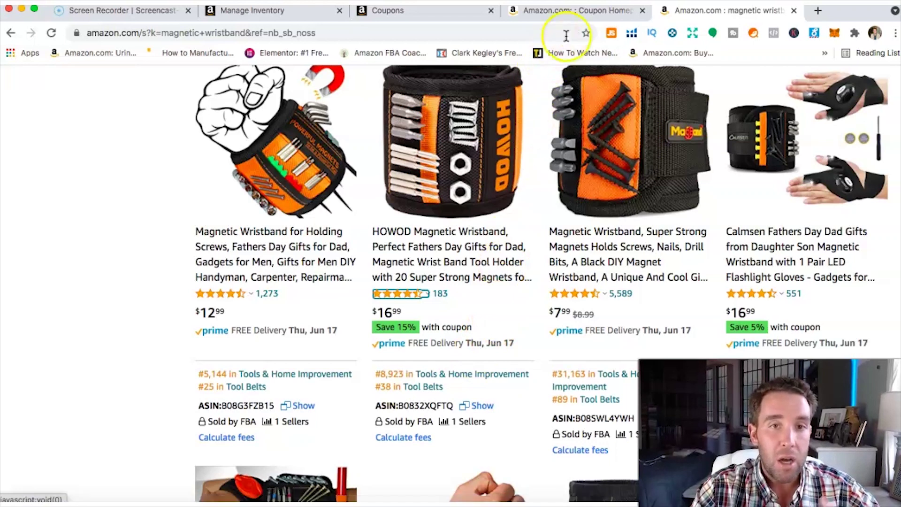
pyautogui.click(458, 266)
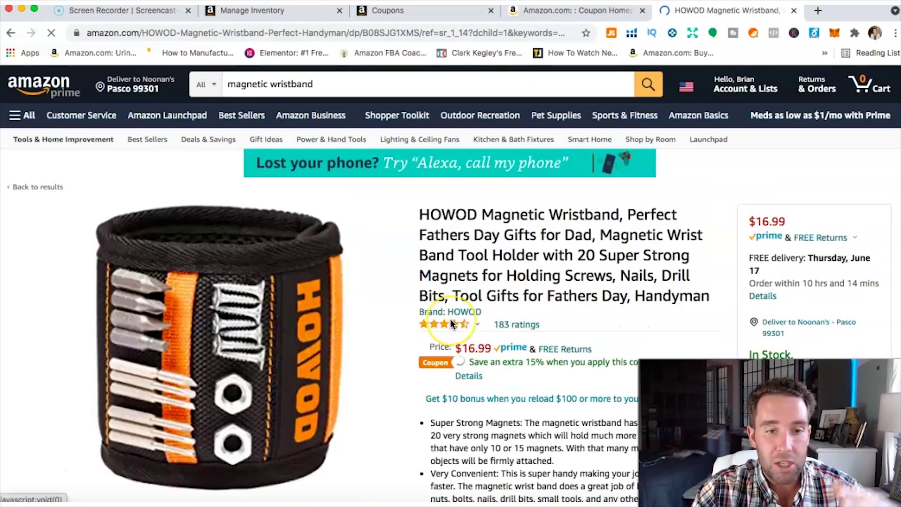
pyautogui.moveTo(450, 319)
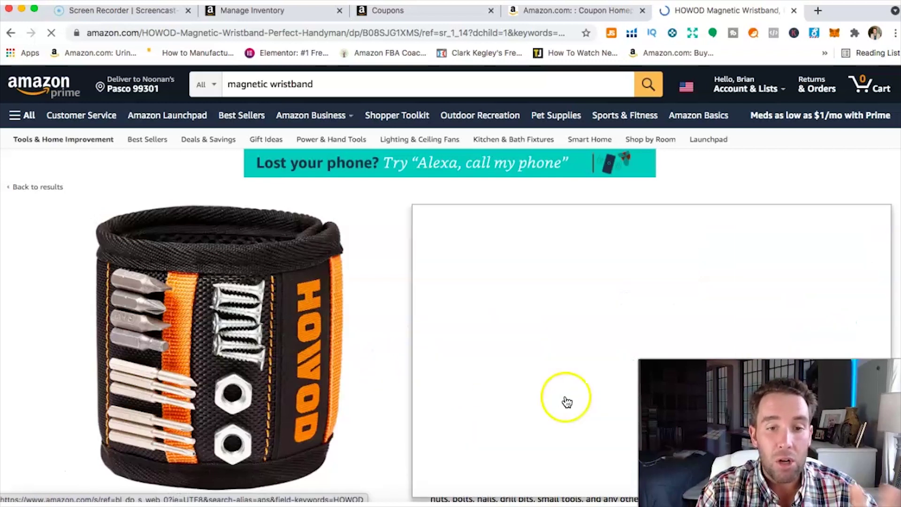
pyautogui.scroll(-2, 567, 402)
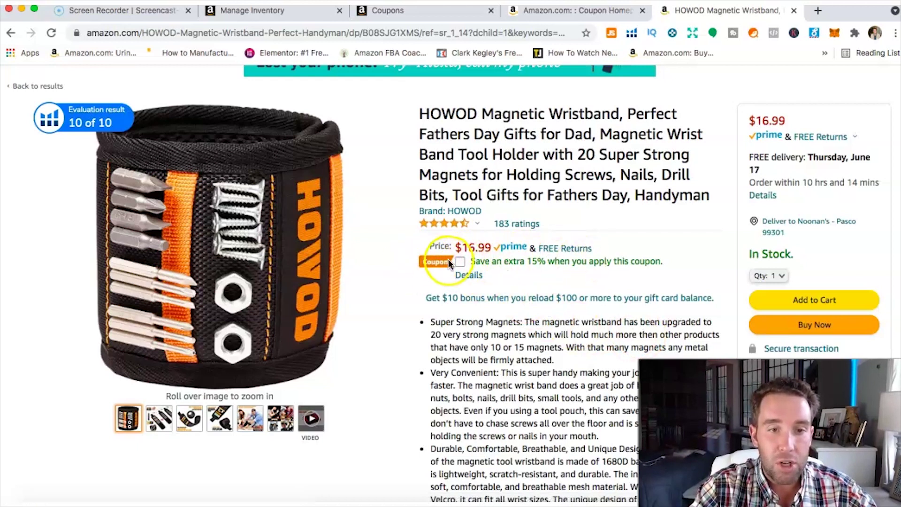
pyautogui.click(461, 261)
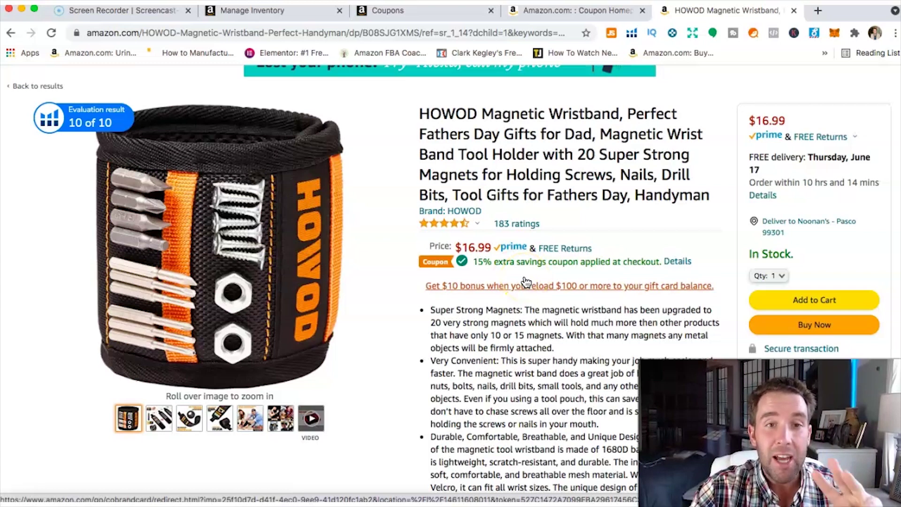
# Step: Browse Amazon's All Coupons page to examine which products and discounts are offered to shoppers
pyautogui.click(559, 11)
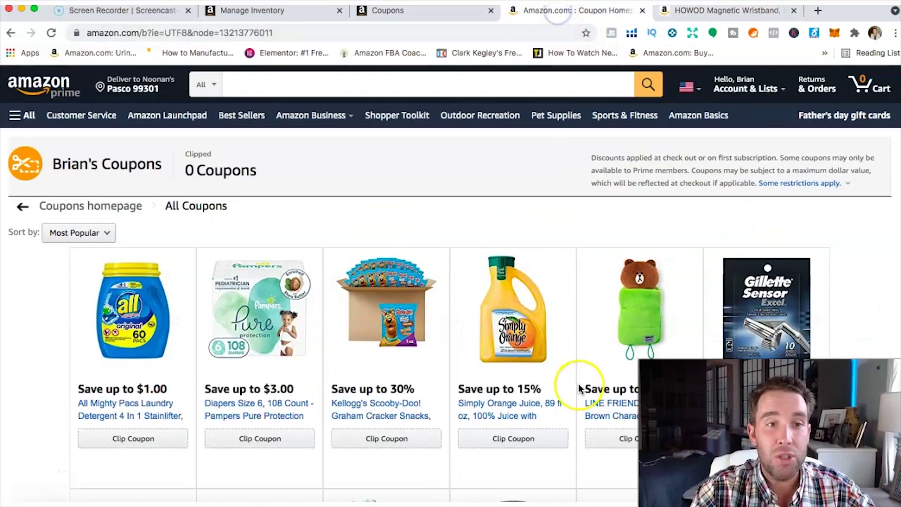
pyautogui.scroll(-2, 578, 391)
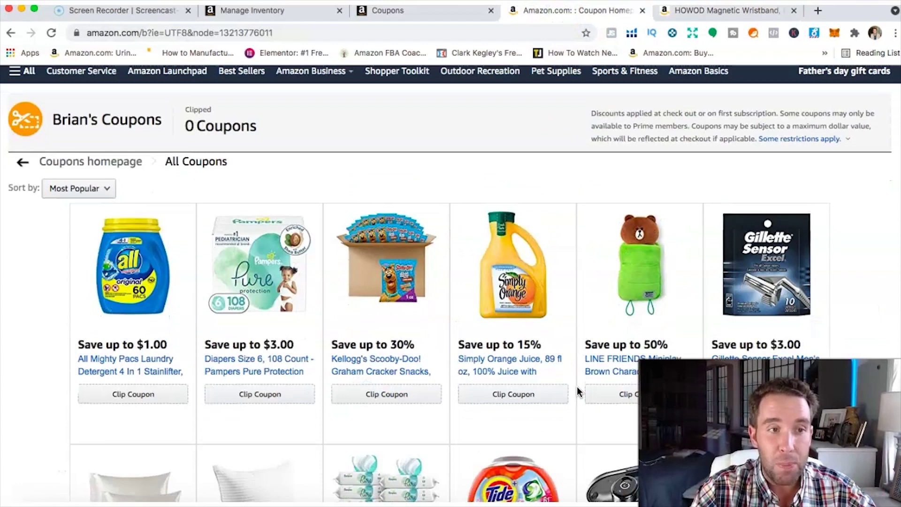
pyautogui.scroll(-4, 555, 422)
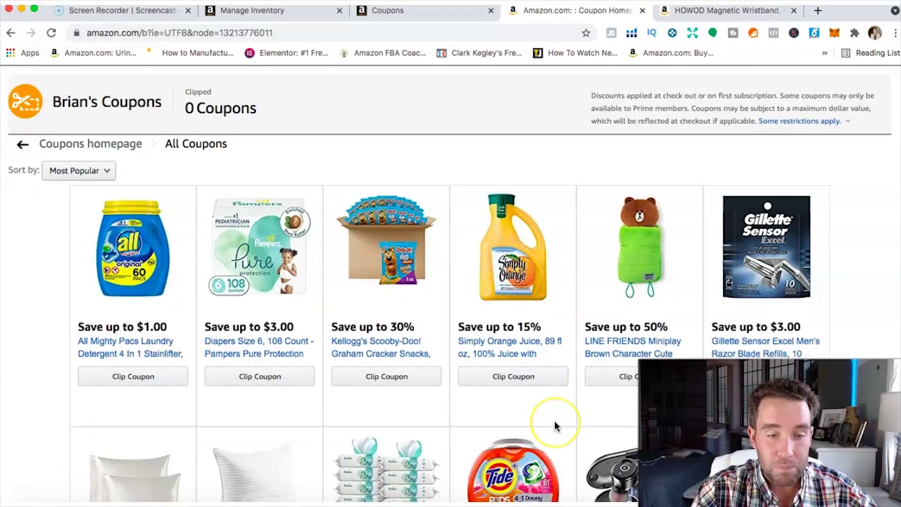
pyautogui.scroll(-20, 554, 423)
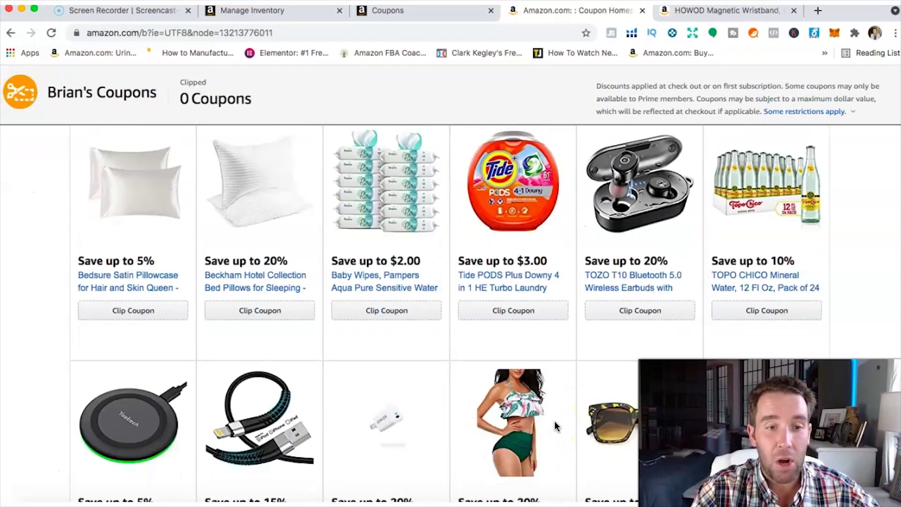
pyautogui.scroll(-18, 554, 420)
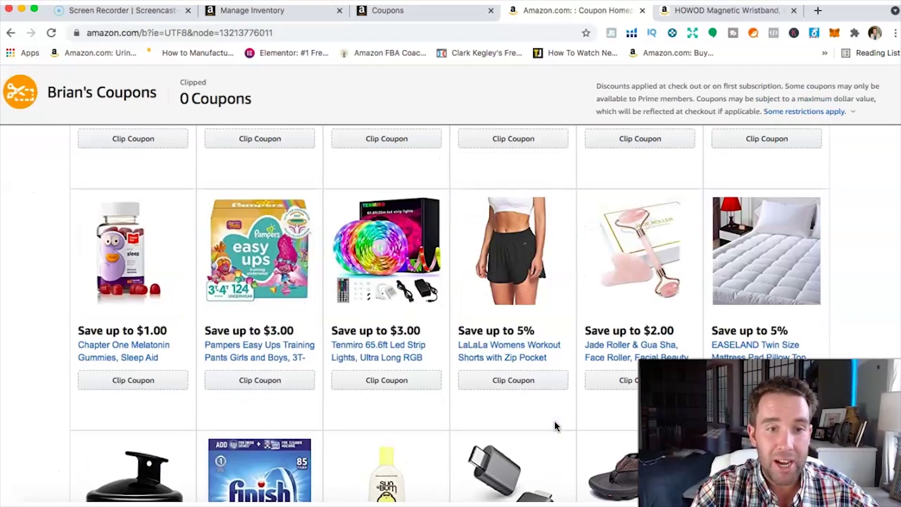
pyautogui.scroll(-9, 554, 421)
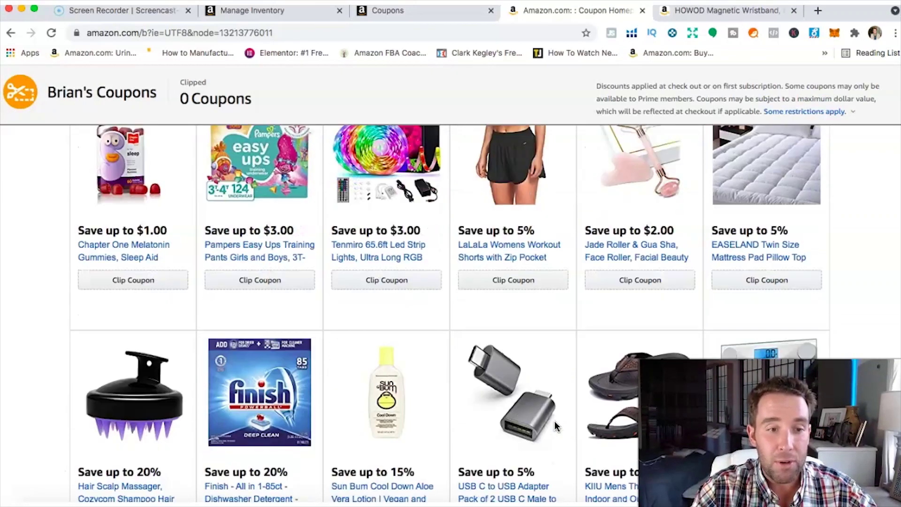
pyautogui.scroll(-13, 554, 420)
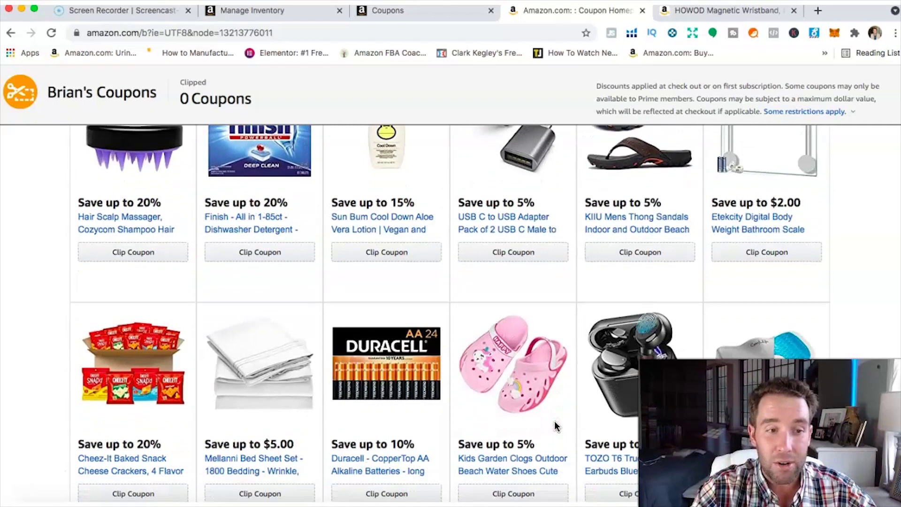
pyautogui.scroll(-7, 555, 426)
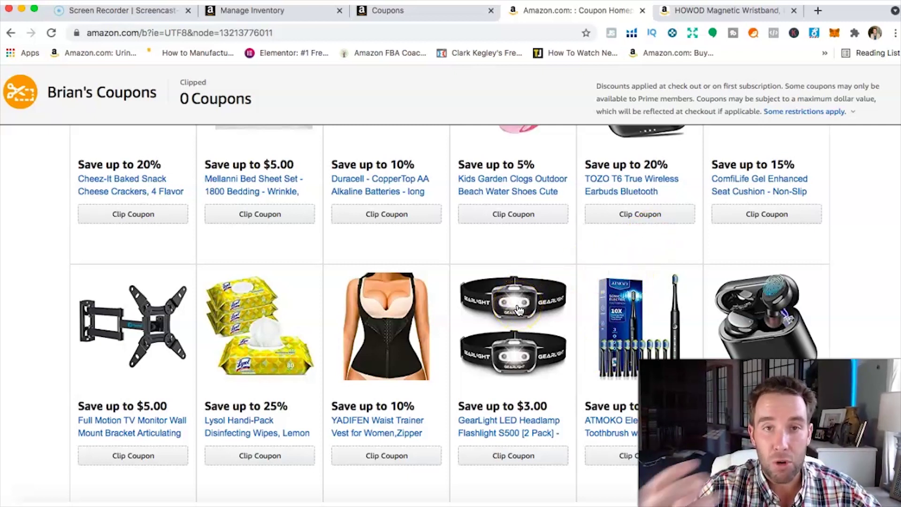
# Step: Switch to the Seller Central Coupons page and start creating the first coupon
pyautogui.click(438, 18)
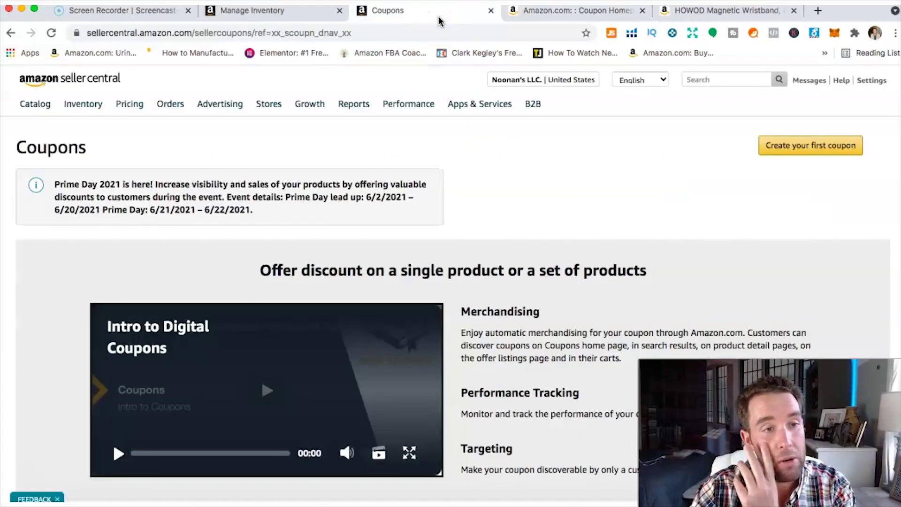
pyautogui.moveTo(225, 115)
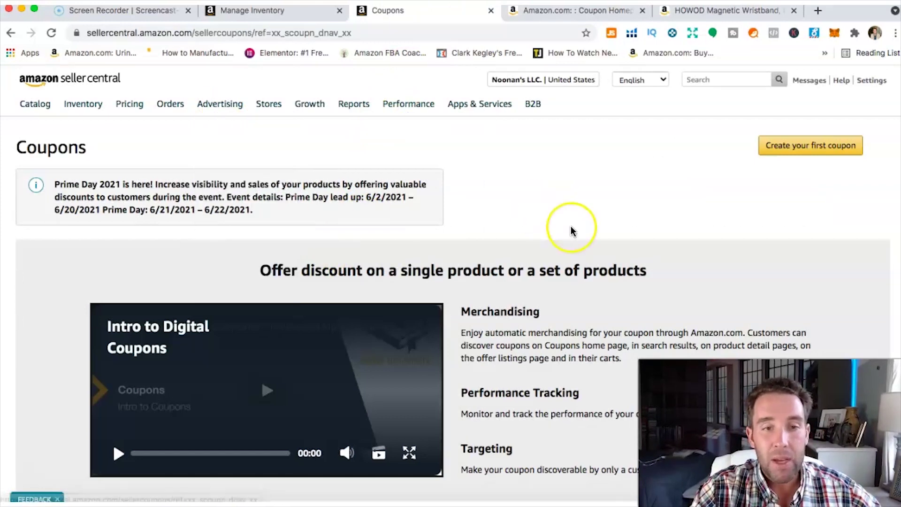
pyautogui.scroll(-3, 572, 233)
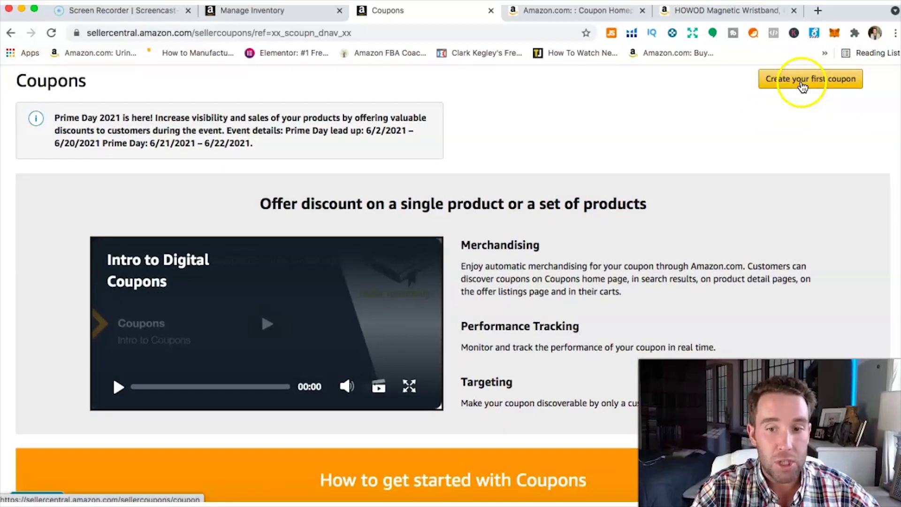
pyautogui.click(802, 84)
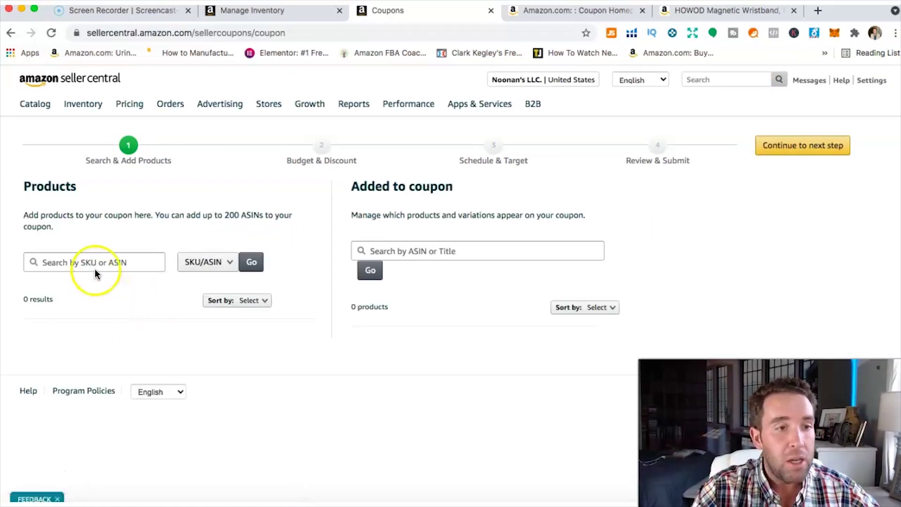
# Step: Copy the Biodegradable Plate Set's ASIN B085X37844 from the inventory list and search for it among the coupon products
pyautogui.rightClick(87, 261)
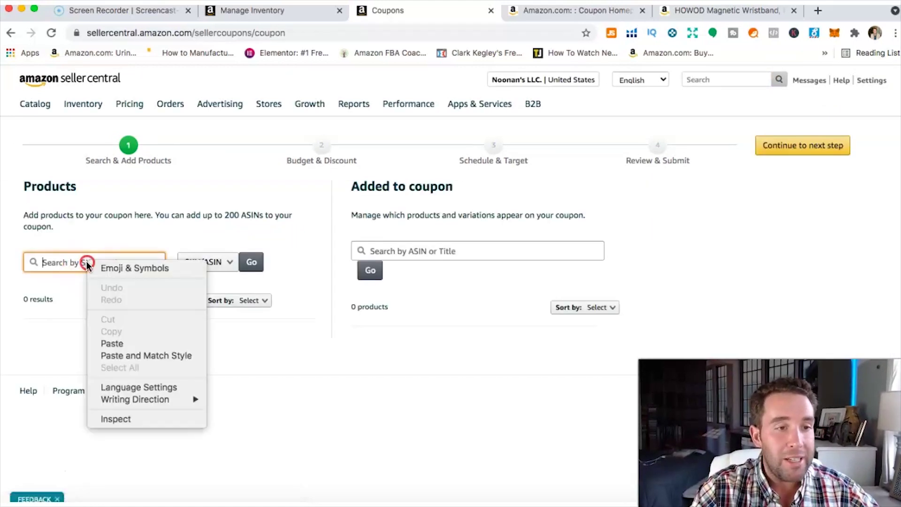
pyautogui.click(111, 340)
pyautogui.click(295, 16)
pyautogui.doubleClick(303, 307)
pyautogui.click(423, 14)
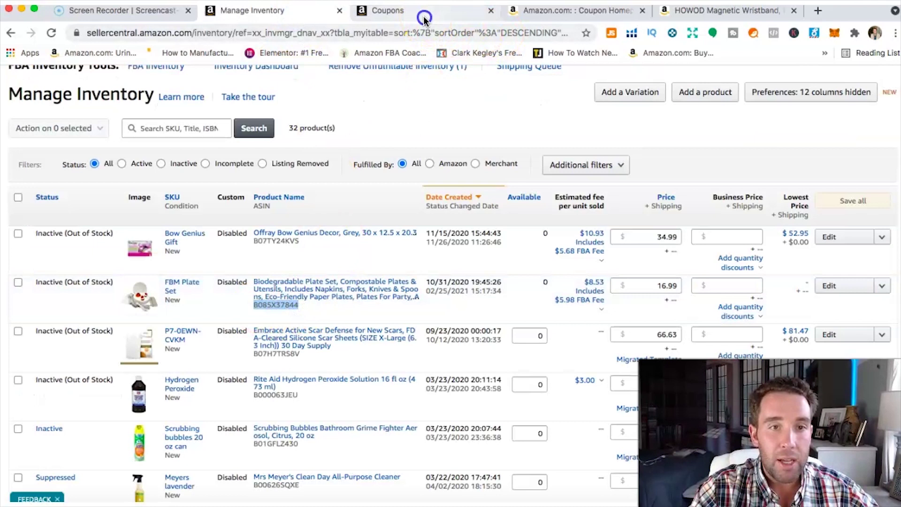
pyautogui.click(252, 262)
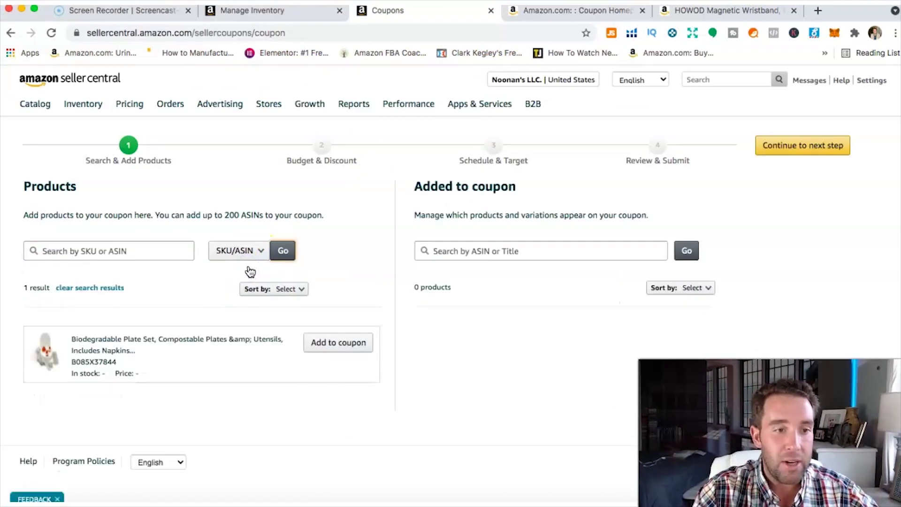
# Step: Add the Biodegradable Plate Set to the coupon and continue to the Budget & Discount stage
pyautogui.click(339, 343)
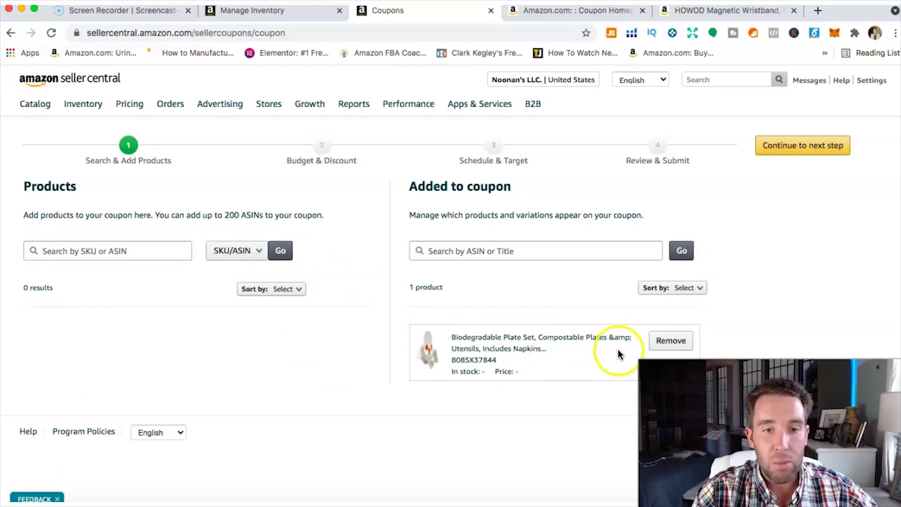
pyautogui.moveTo(411, 185); pyautogui.dragTo(523, 186)
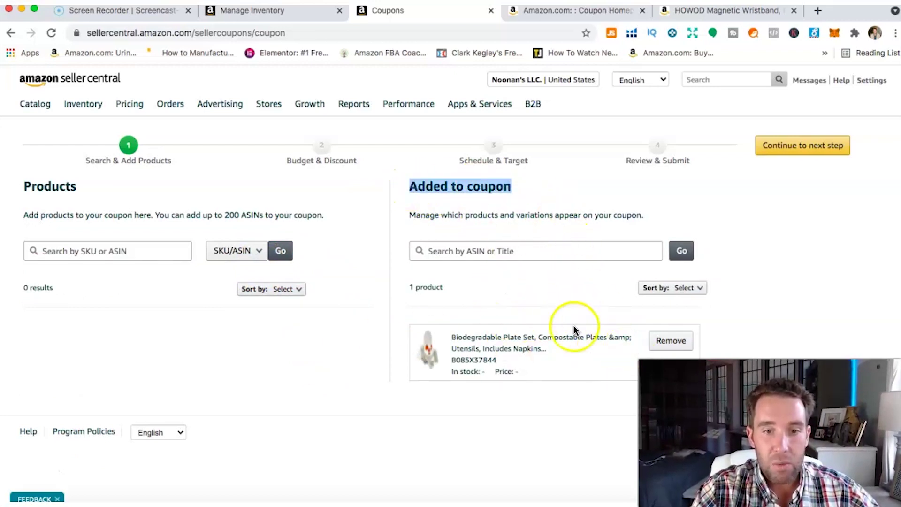
pyautogui.click(802, 145)
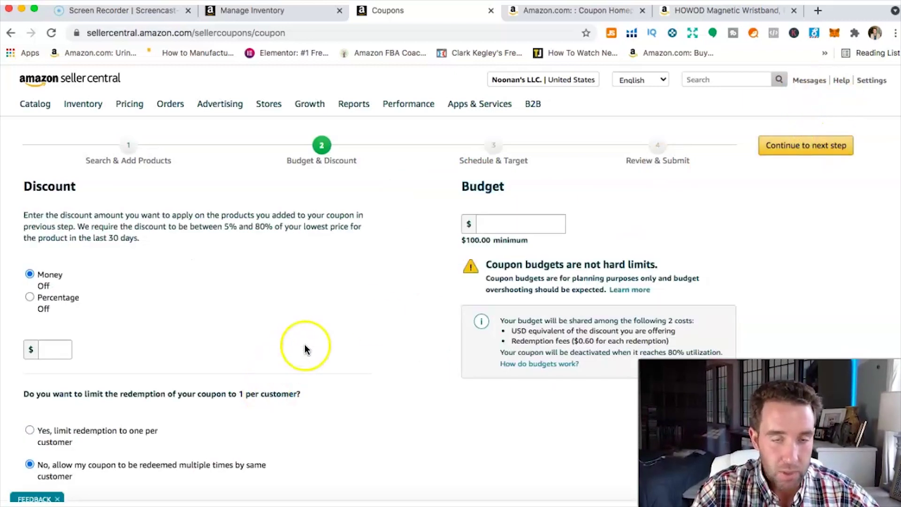
pyautogui.scroll(-1, 108, 244)
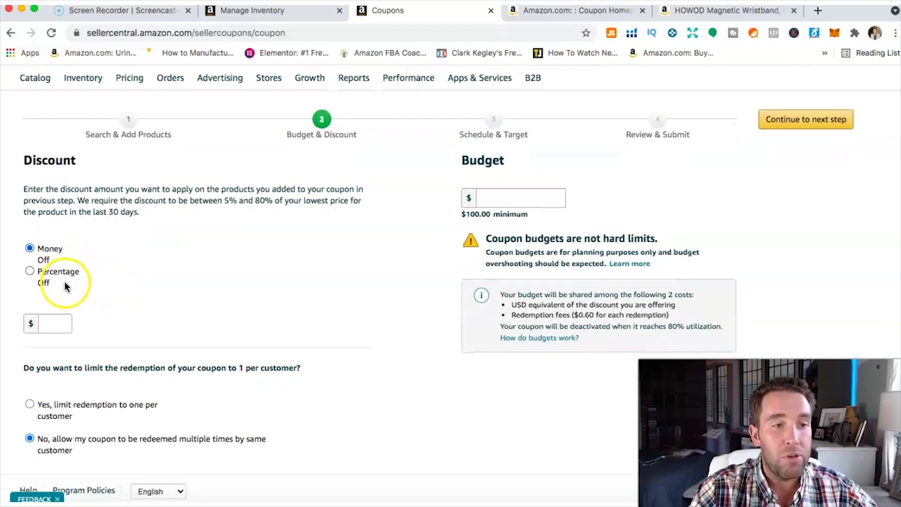
# Step: Set the coupon discount to 20 percent off
pyautogui.click(31, 272)
pyautogui.click(63, 323)
pyautogui.write('20')
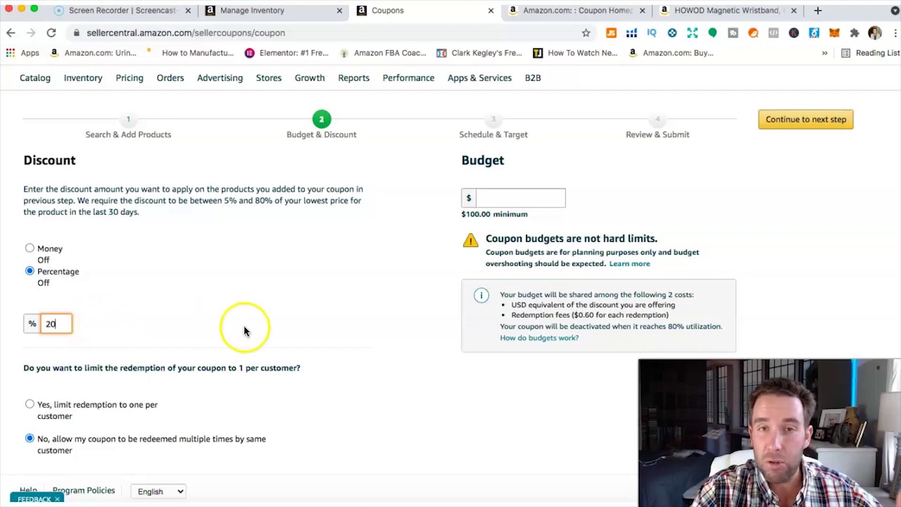
pyautogui.scroll(-1, 353, 358)
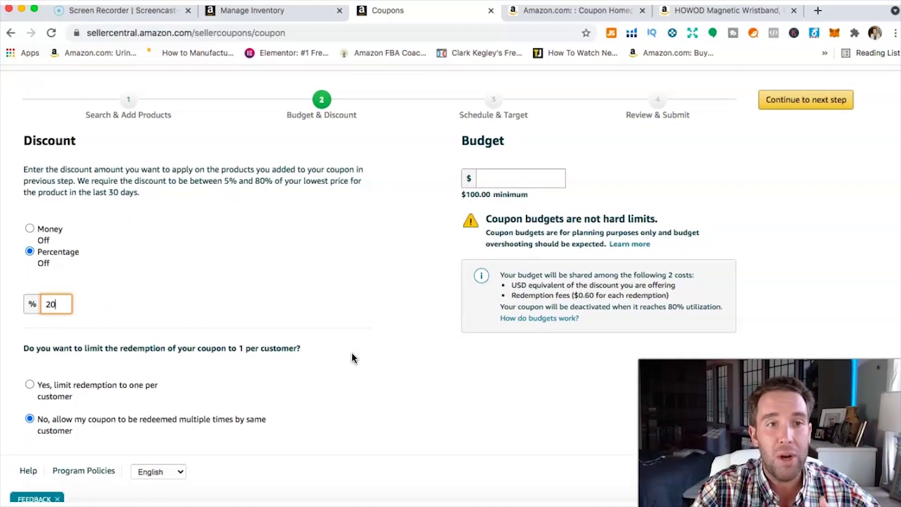
# Step: Open the FBM Plate Set listing for editing from the inventory and locate the Standard Price and Sale Price fields of its offer
pyautogui.click(301, 13)
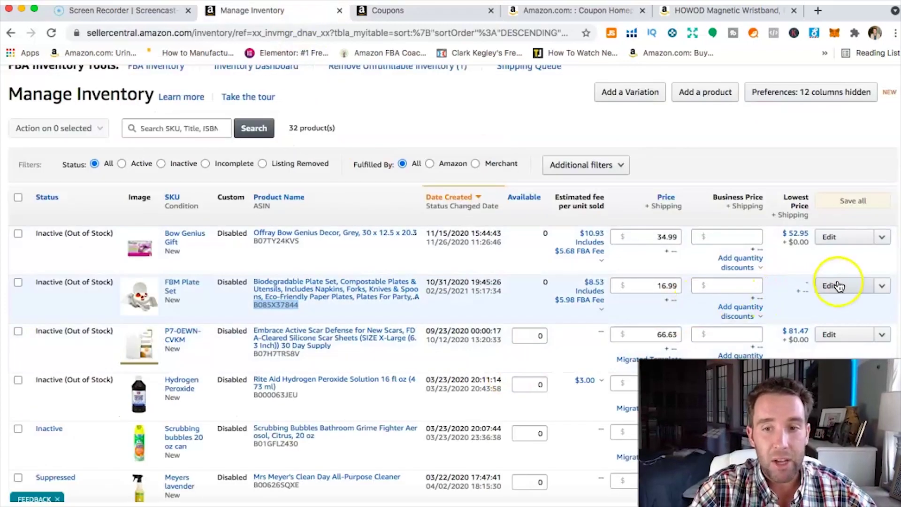
pyautogui.click(831, 285)
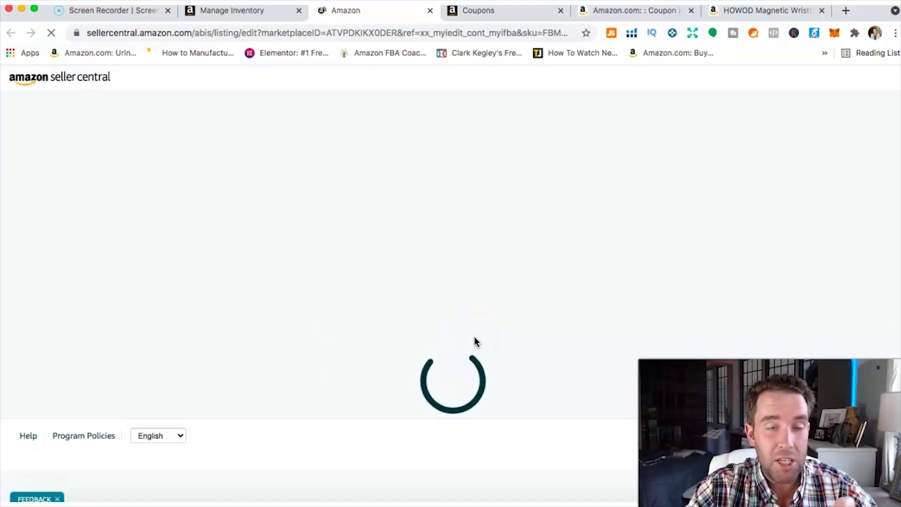
pyautogui.scroll(-6, 530, 308)
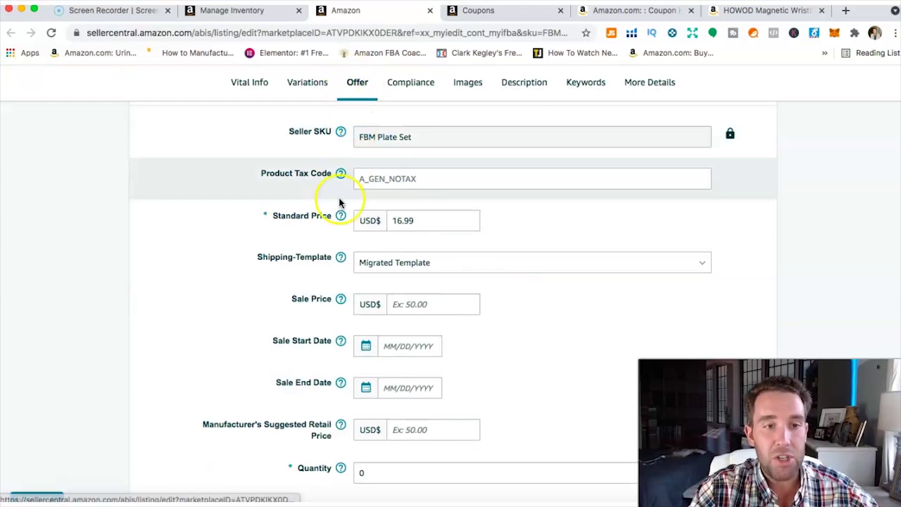
pyautogui.moveTo(268, 214); pyautogui.dragTo(333, 211)
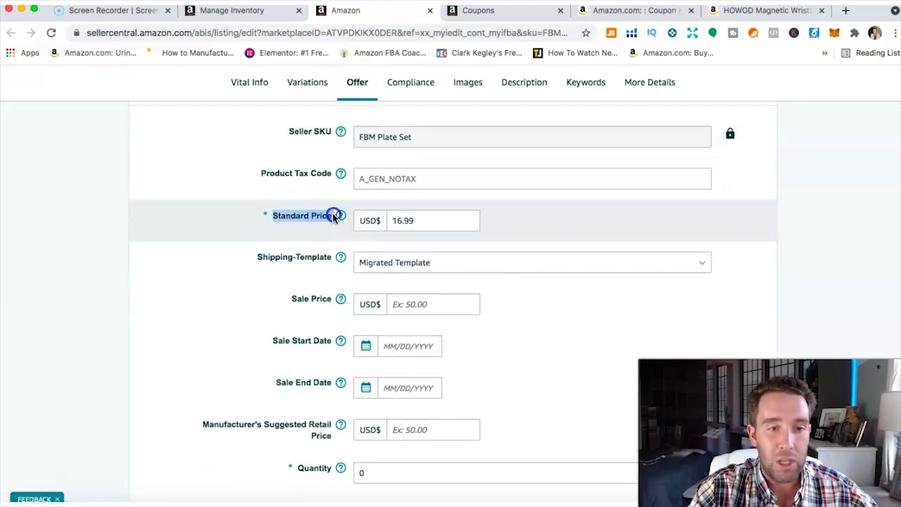
pyautogui.click(298, 300)
pyautogui.moveTo(298, 301); pyautogui.dragTo(332, 299)
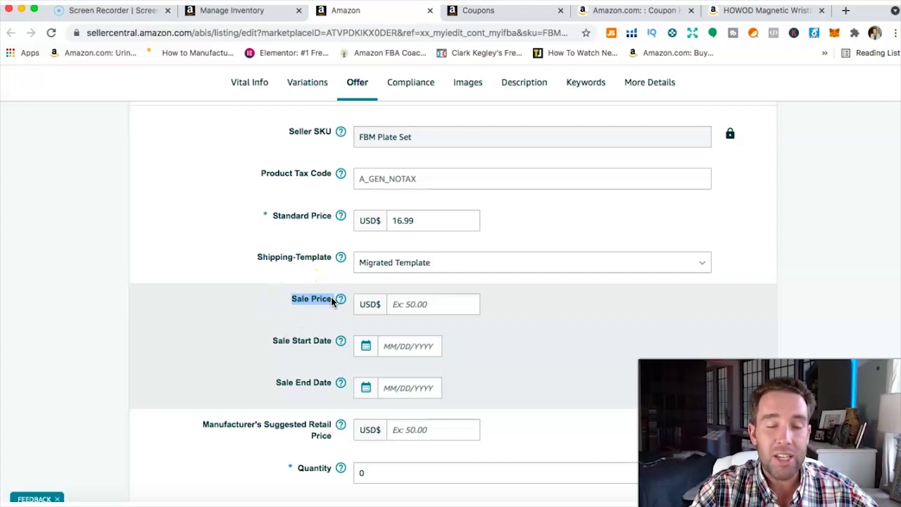
# Step: Set the listing's standard price to 26.99 USD and its sale price to 19.99 USD
pyautogui.click(417, 303)
pyautogui.write('14')
pyautogui.moveTo(416, 224); pyautogui.dragTo(384, 224)
pyautogui.write('2')
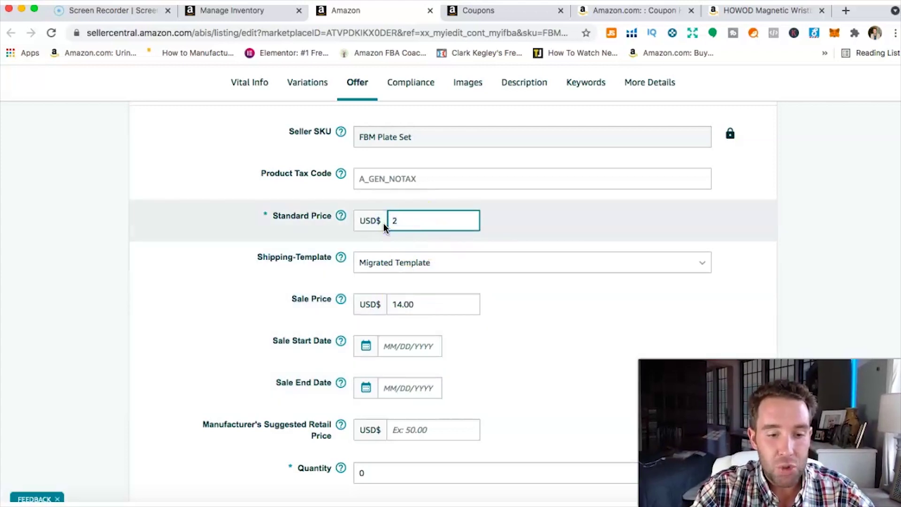
pyautogui.write('6.99')
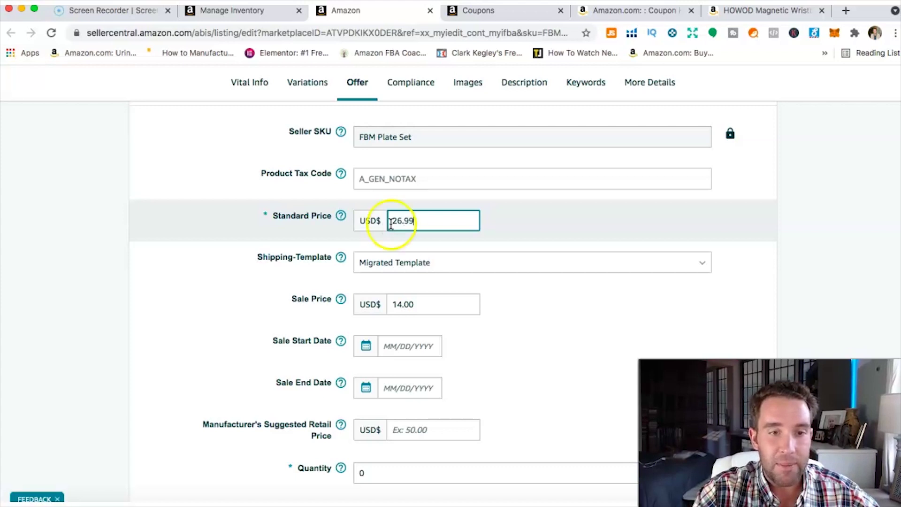
pyautogui.moveTo(416, 306); pyautogui.dragTo(384, 306)
pyautogui.write('19.99')
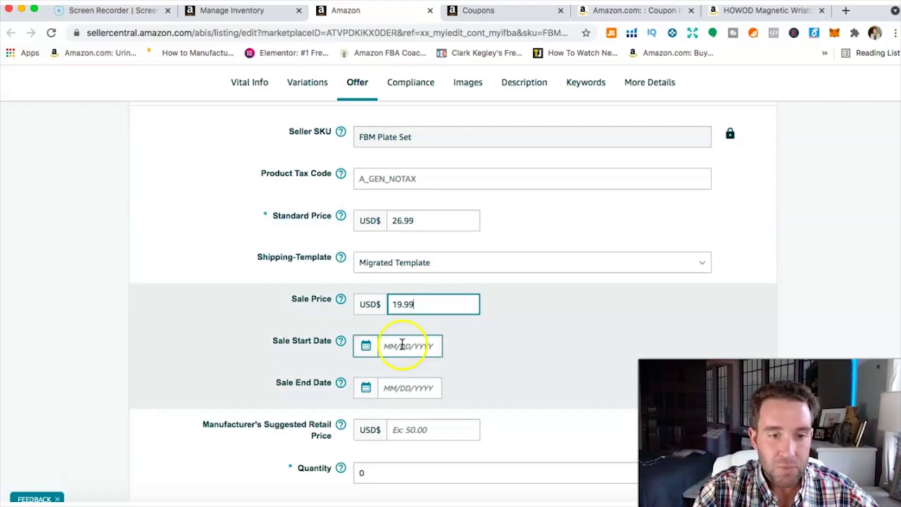
# Step: Schedule the sale price to start on 06/15/2021 and end on 06/19/2021
pyautogui.click(366, 346)
pyautogui.click(417, 449)
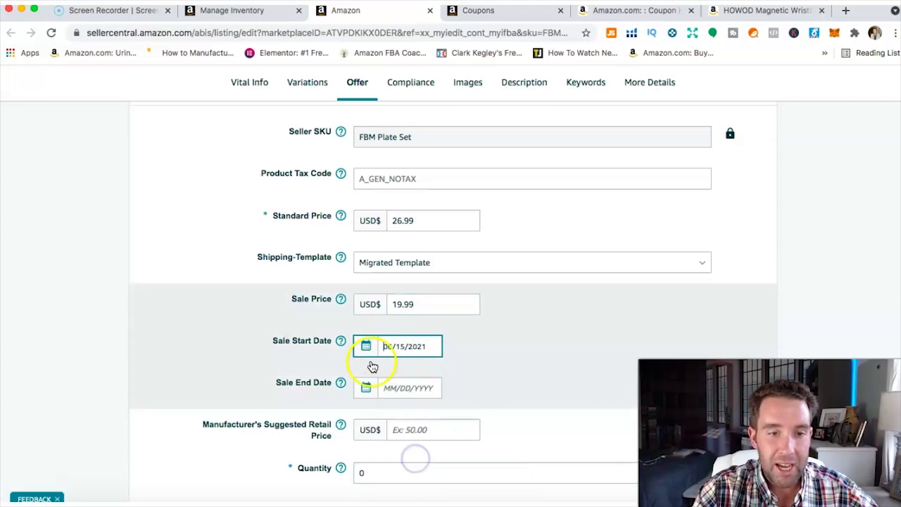
pyautogui.click(367, 387)
pyautogui.click(518, 491)
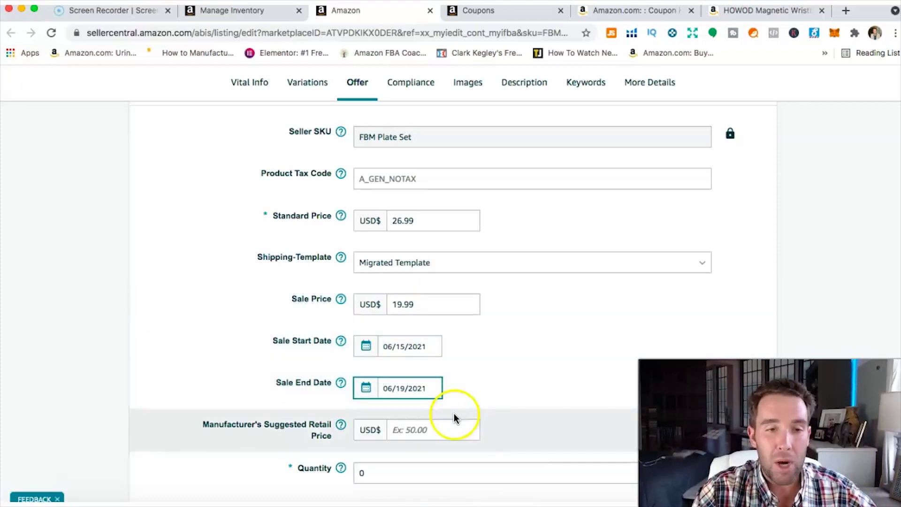
# Step: Compare the listing's standard price with its sale price
pyautogui.moveTo(393, 219); pyautogui.dragTo(425, 219)
pyautogui.moveTo(421, 304); pyautogui.dragTo(393, 304)
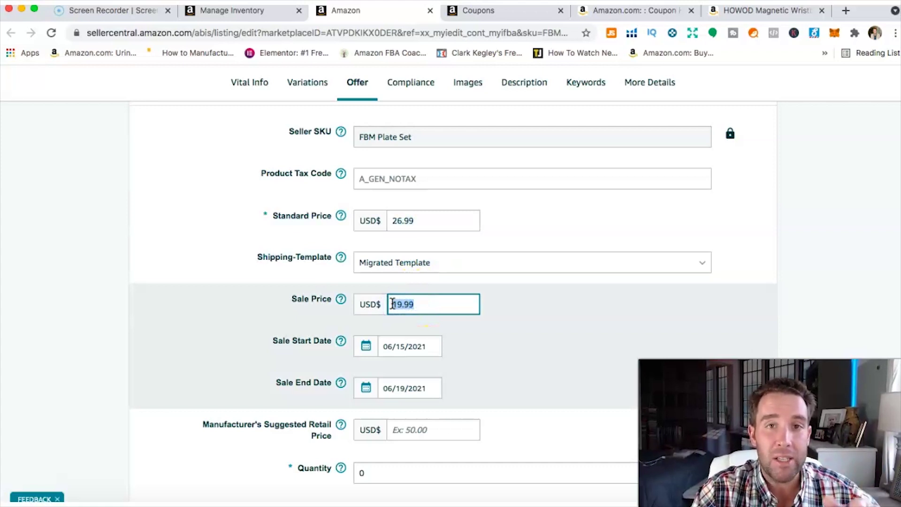
pyautogui.click(402, 303)
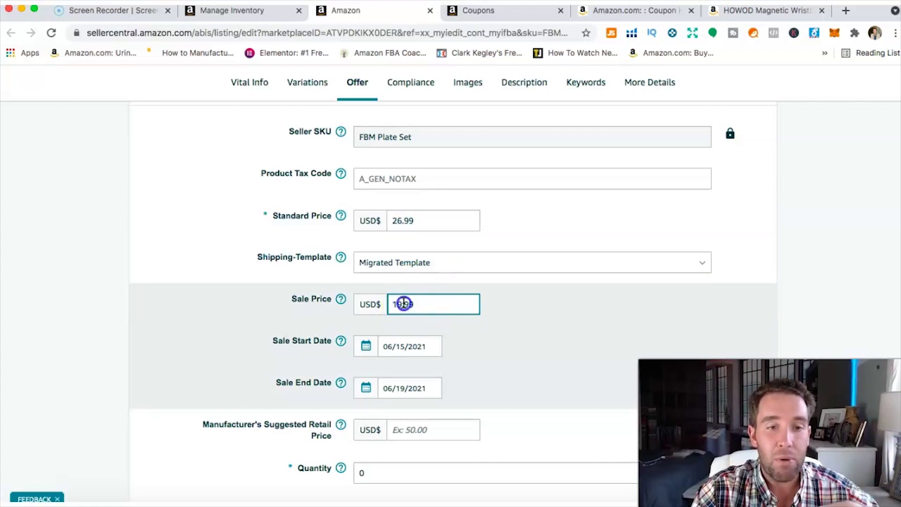
pyautogui.moveTo(396, 303); pyautogui.dragTo(423, 304)
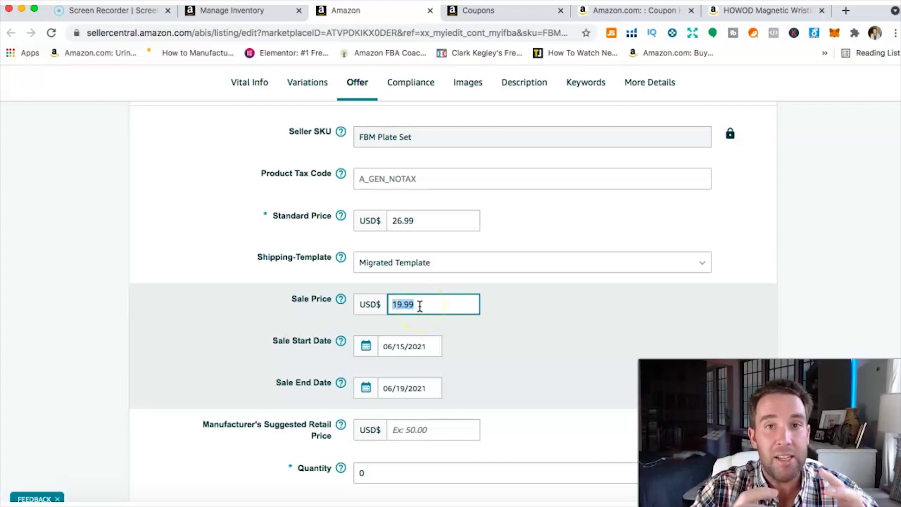
pyautogui.moveTo(414, 220); pyautogui.dragTo(391, 221)
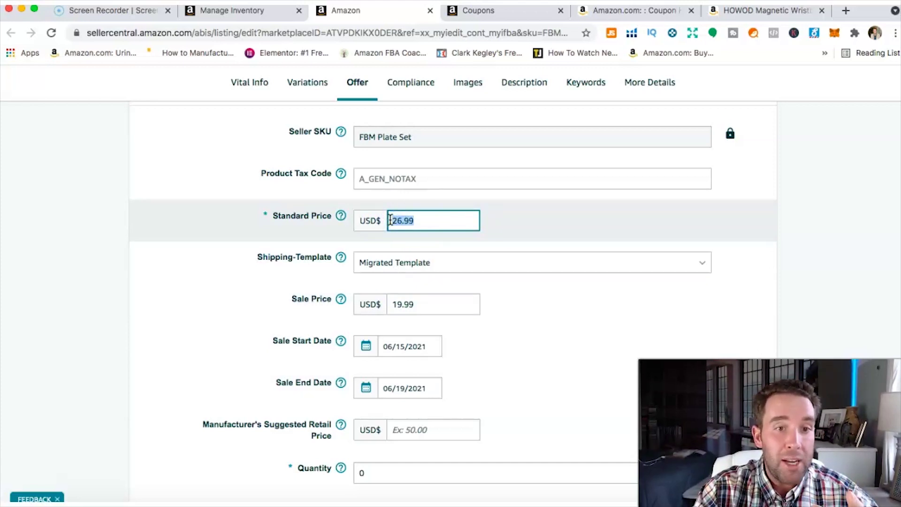
pyautogui.moveTo(415, 304); pyautogui.dragTo(387, 304)
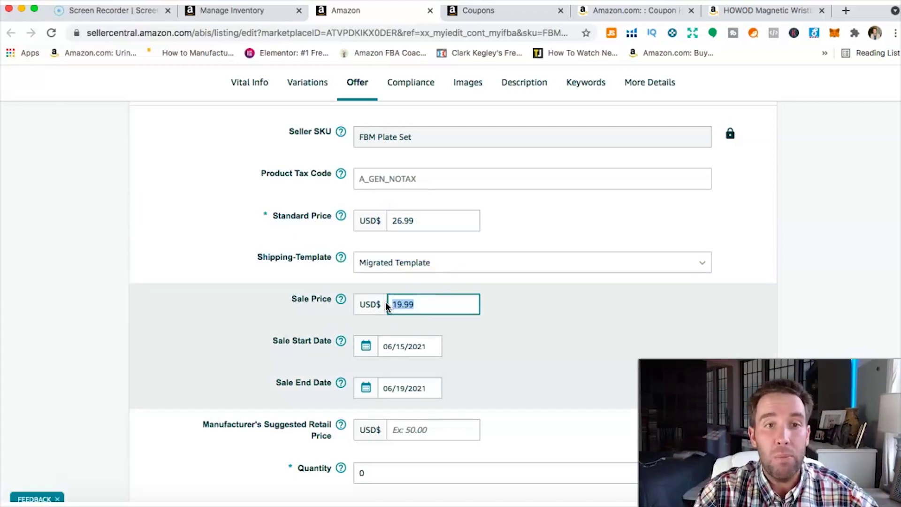
pyautogui.doubleClick(416, 306)
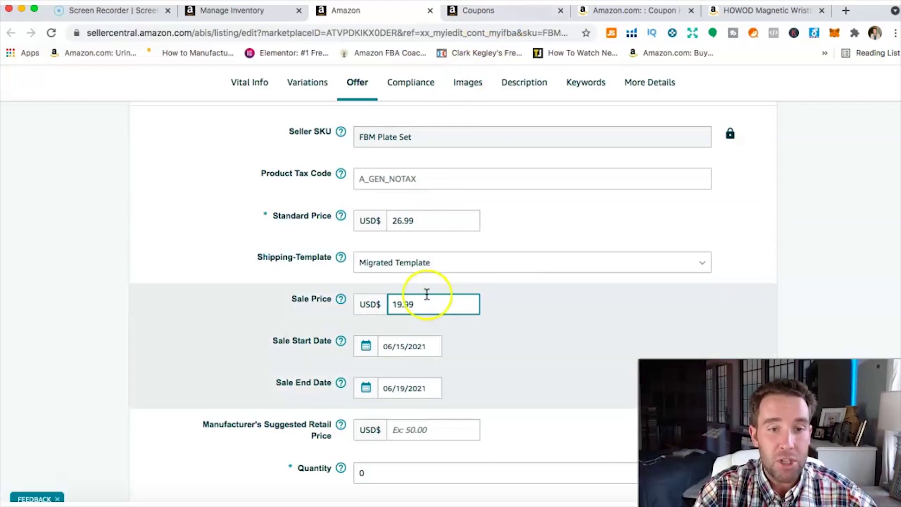
pyautogui.moveTo(388, 304); pyautogui.dragTo(426, 306)
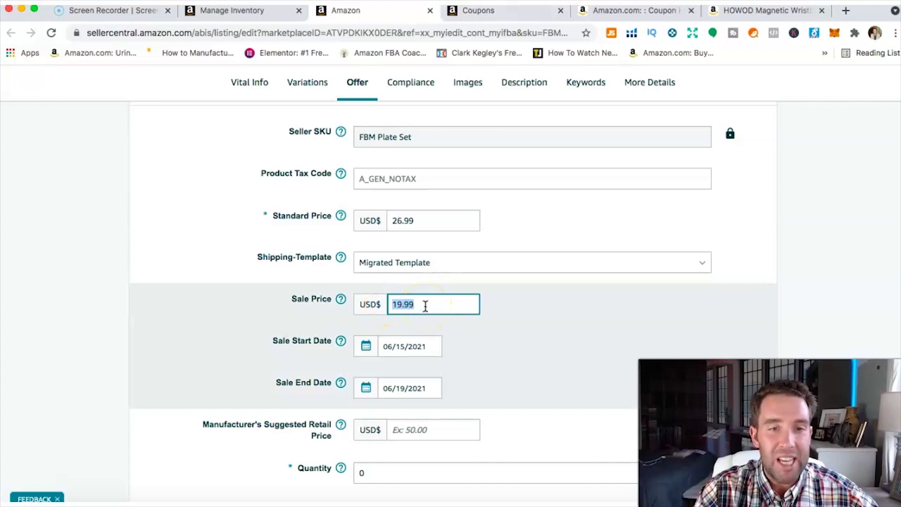
# Step: Return to the coupon form, limit redemption to one per customer and set the budget to $100.00
pyautogui.click(508, 12)
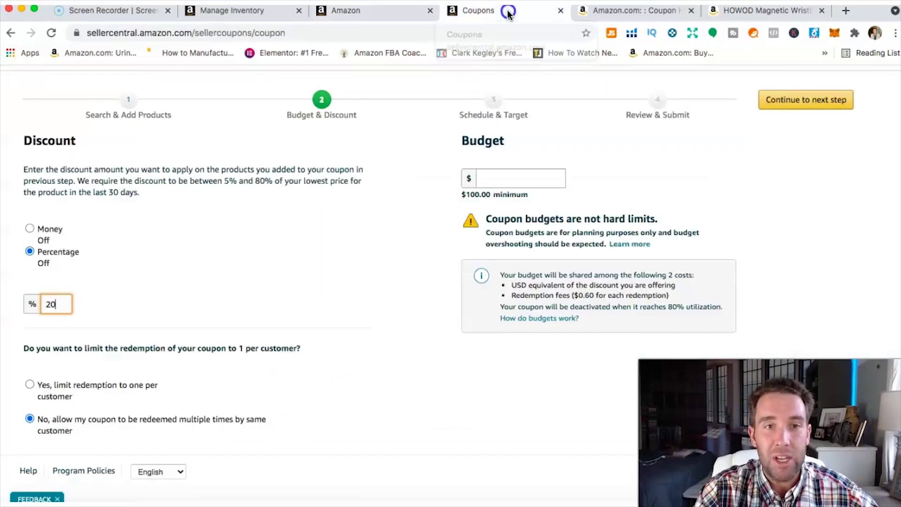
pyautogui.scroll(-1, 283, 301)
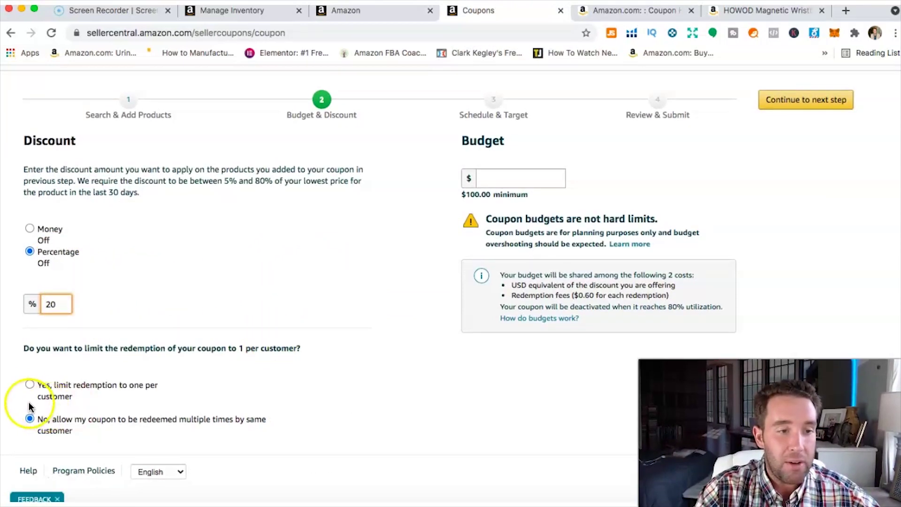
pyautogui.click(30, 383)
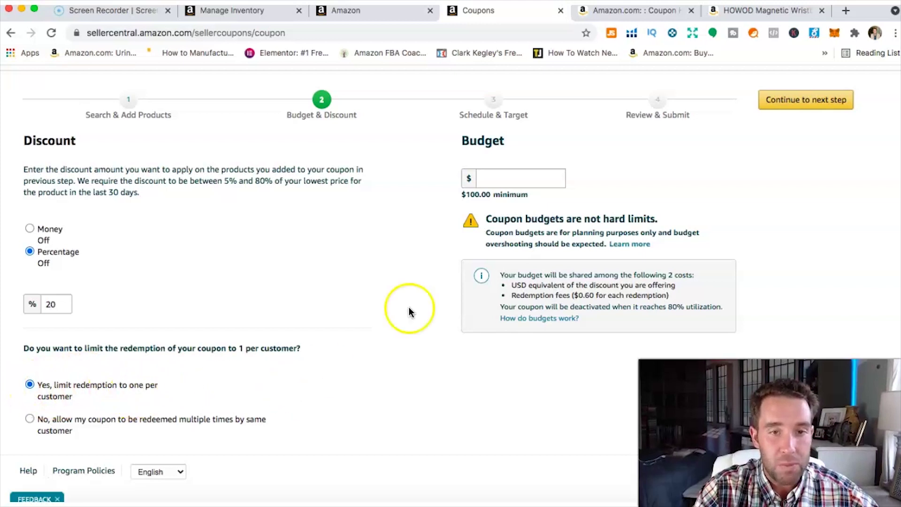
pyautogui.click(525, 175)
pyautogui.write('100')
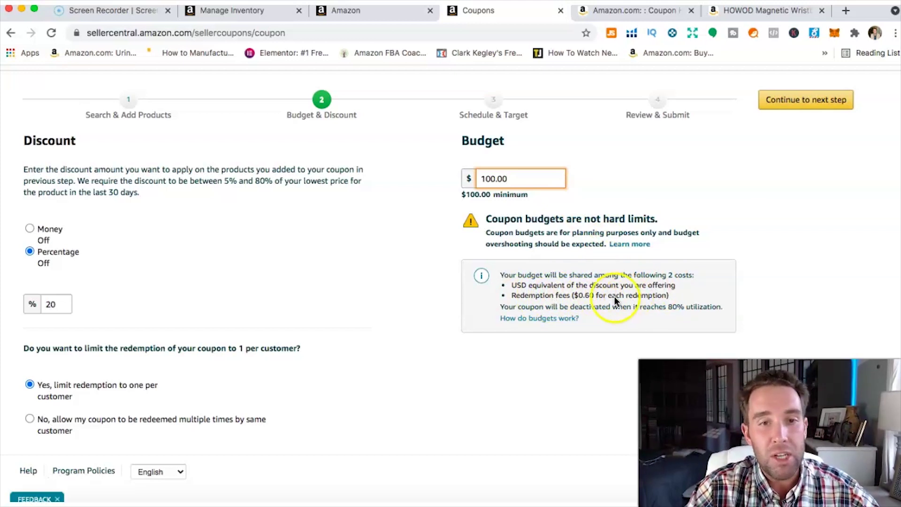
# Step: Continue to the Schedule & Target stage and title the coupon "Magnetic Wrist Band"
pyautogui.click(795, 103)
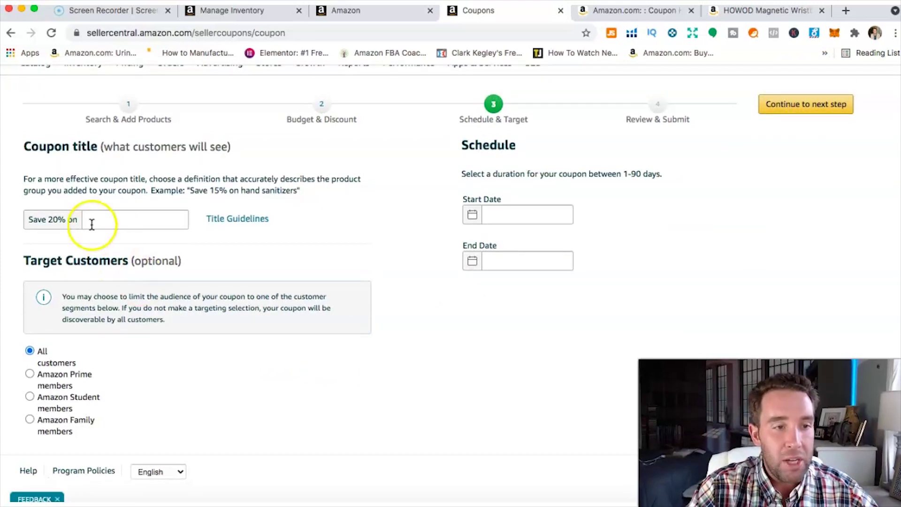
pyautogui.click(125, 219)
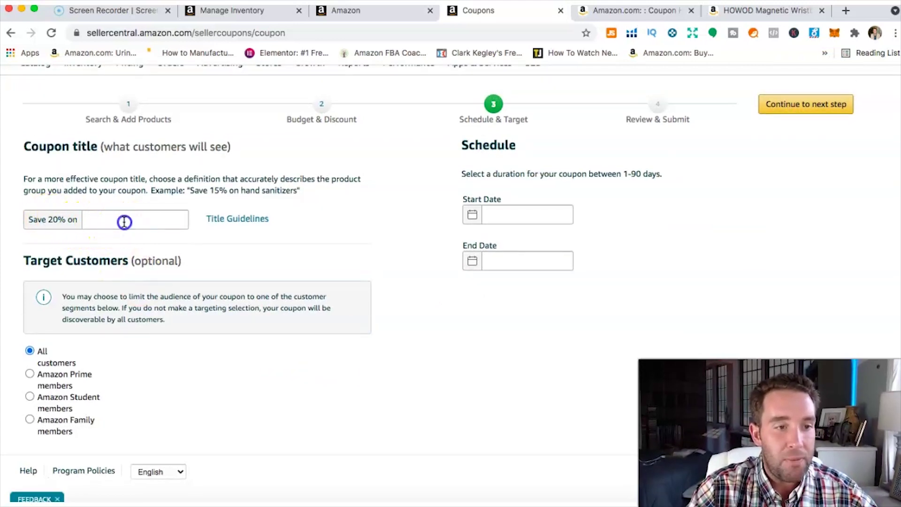
pyautogui.write('Magneti')
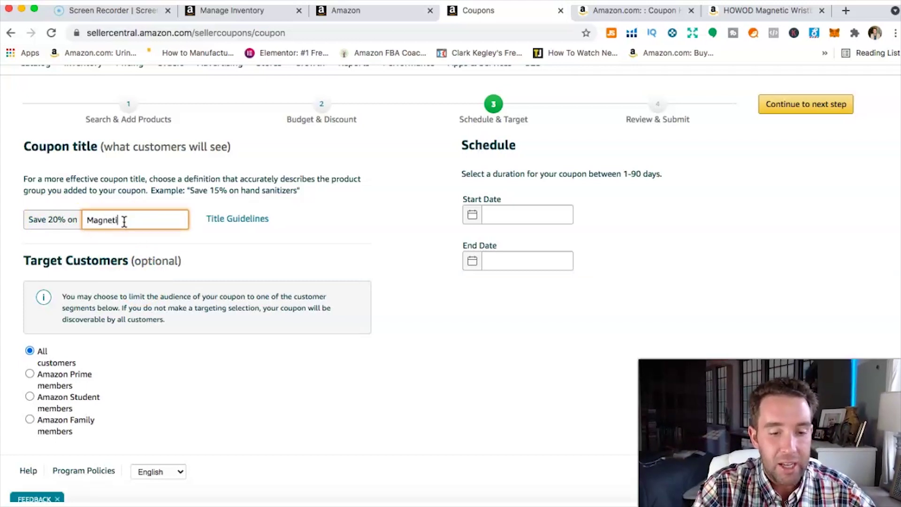
pyautogui.write('c Wrist Band')
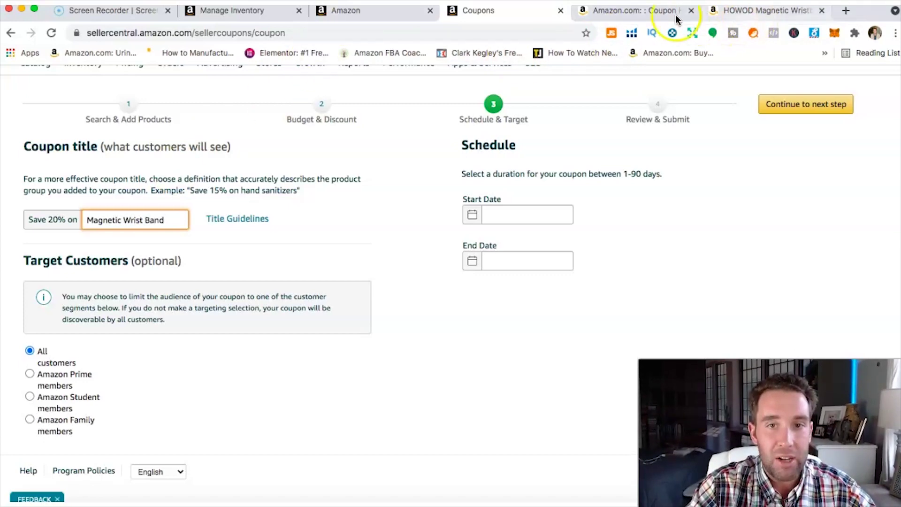
# Step: Check the magnetic wristband's wording on Amazon's coupons page and extend the coupon title with "For Fathers Day Gift"
pyautogui.click(650, 10)
pyautogui.scroll(3, 288, 444)
pyautogui.scroll(15, 287, 444)
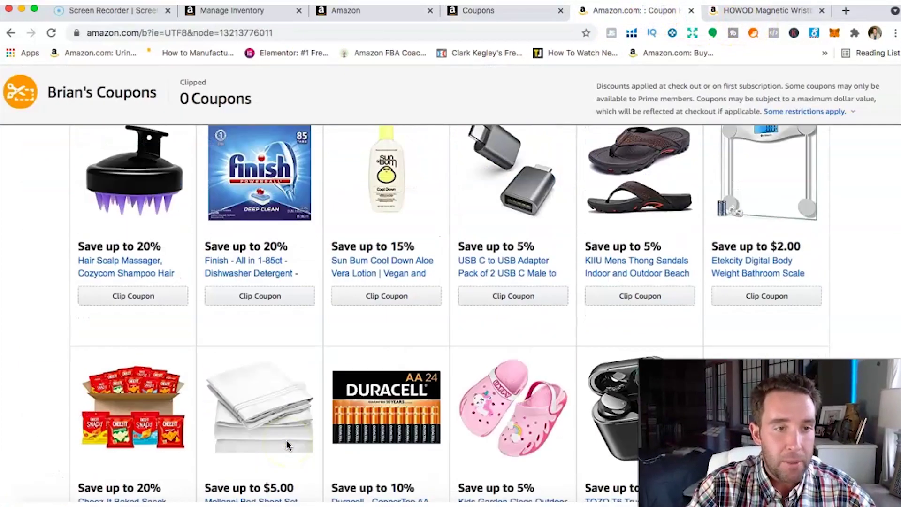
pyautogui.scroll(-2, 287, 441)
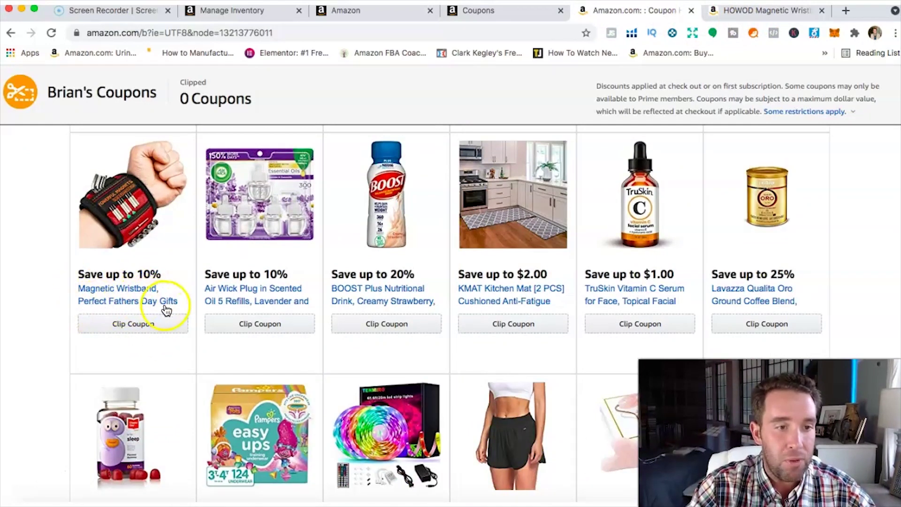
pyautogui.click(483, 11)
pyautogui.write('F')
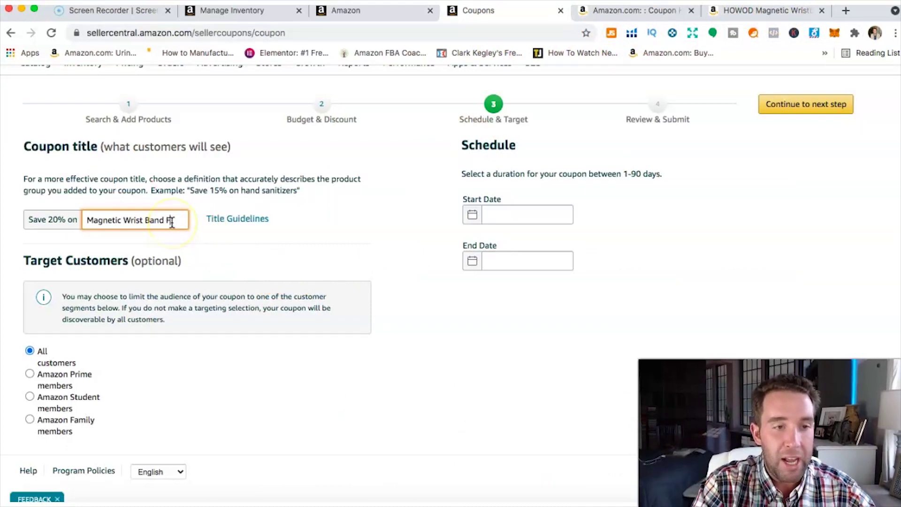
pyautogui.write('or Father')
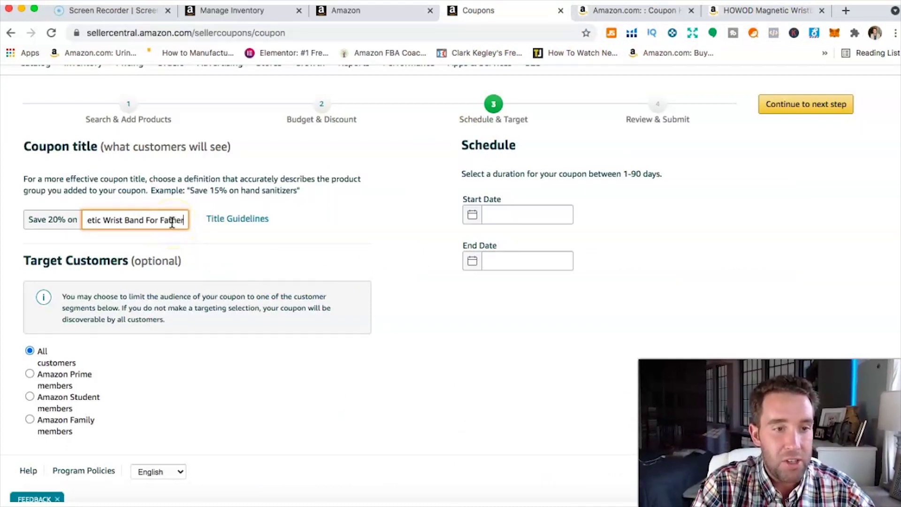
pyautogui.write('s Day')
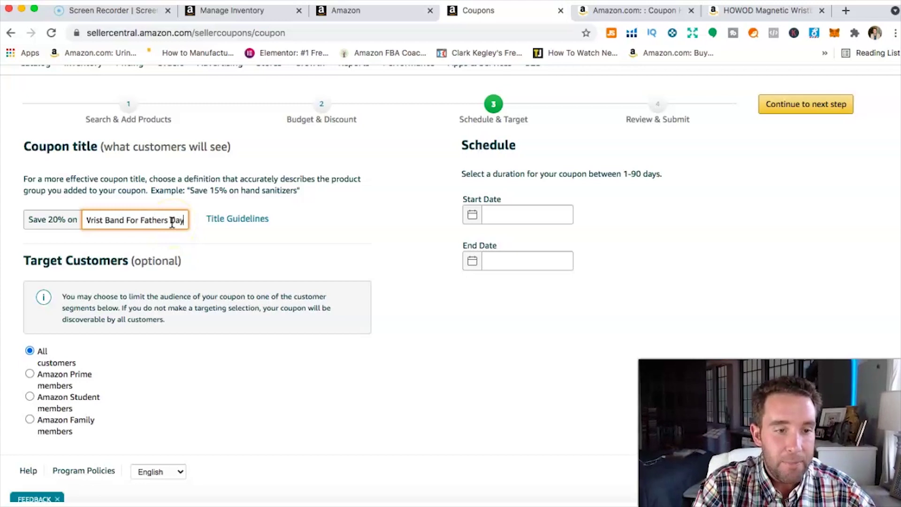
pyautogui.write(' Gift')
# Step: Review the full wording of the coupon title
pyautogui.click(418, 254)
pyautogui.click(132, 224)
pyautogui.click(90, 219)
pyautogui.hscroll(-2, 90, 219)
pyautogui.hscroll(2, 90, 219)
pyautogui.hscroll(-1, 90, 219)
pyautogui.hscroll(-2, 89, 219)
pyautogui.click(404, 282)
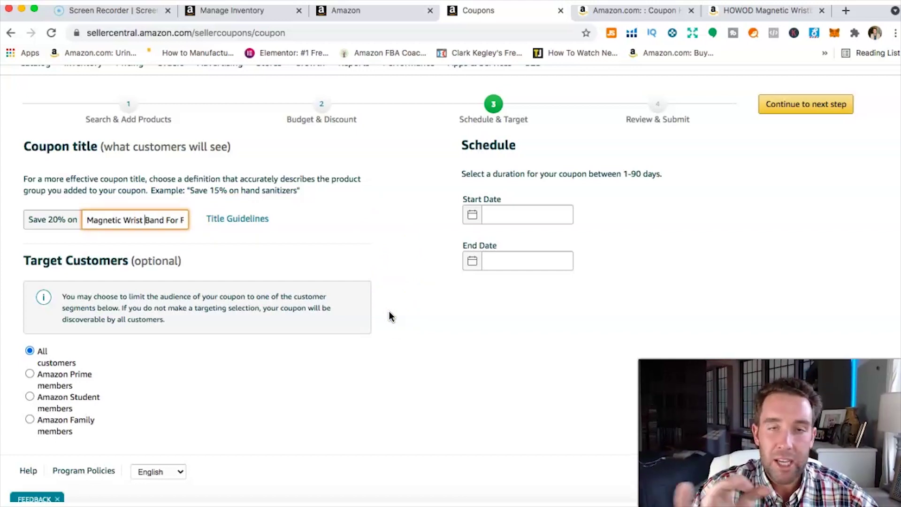
pyautogui.click(389, 328)
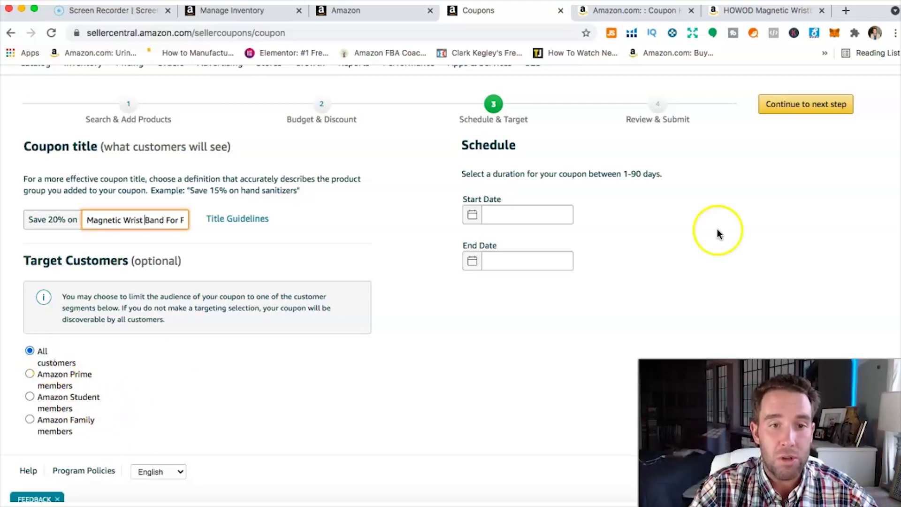
# Step: Schedule the coupon from 06/15/2021 to 06/30/2021 and continue to the Review & Submit stage
pyautogui.click(478, 216)
pyautogui.click(499, 340)
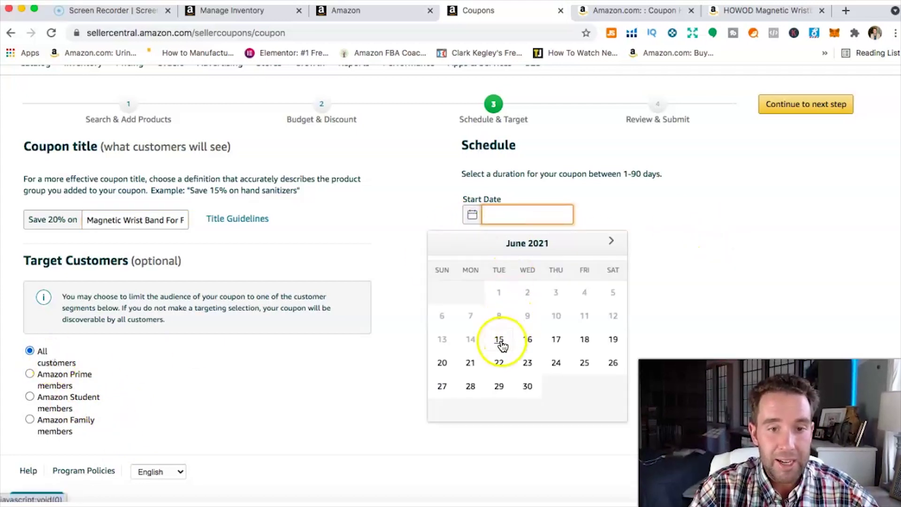
pyautogui.click(470, 263)
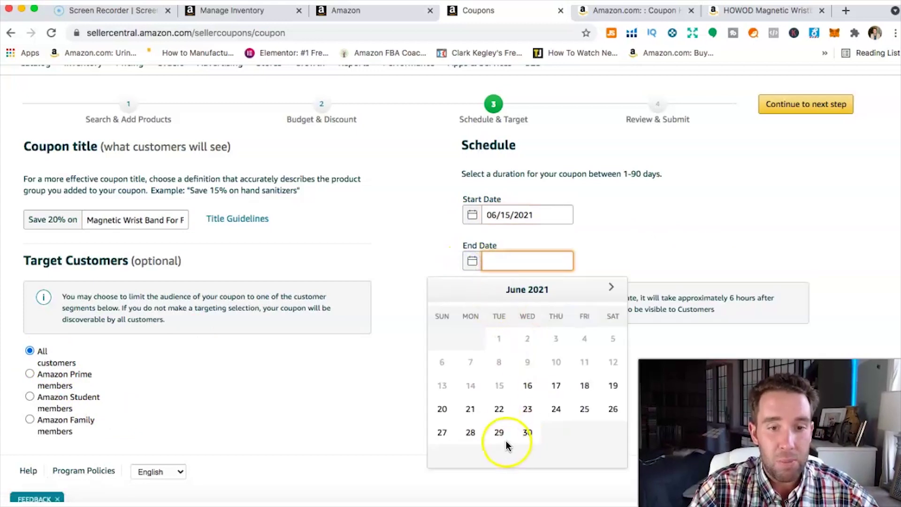
pyautogui.click(527, 432)
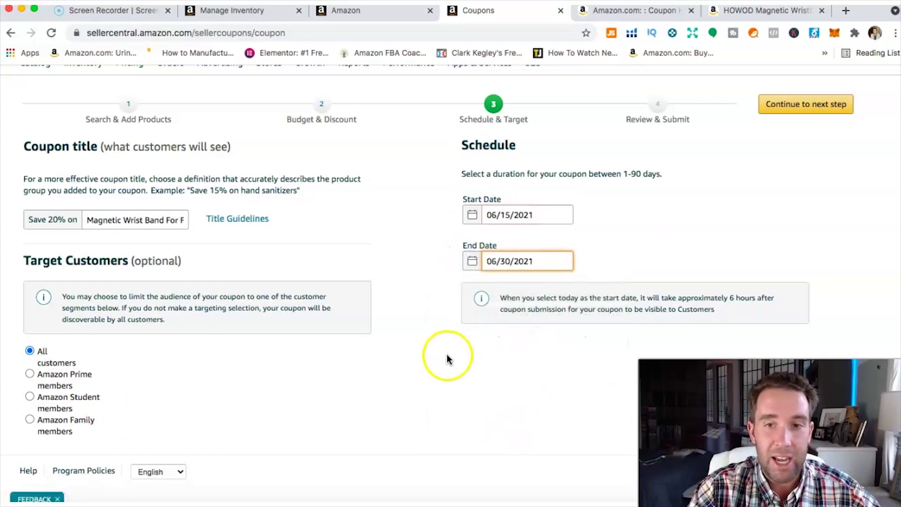
pyautogui.click(823, 105)
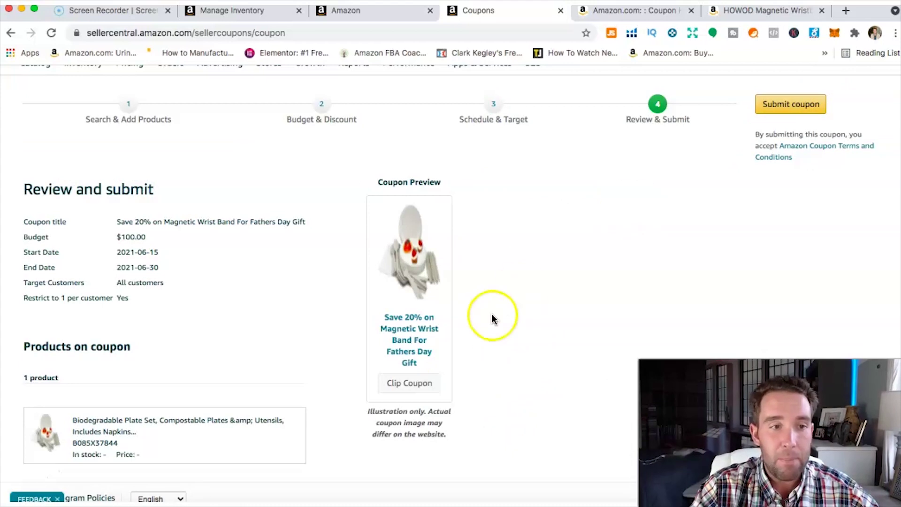
# Step: Review the coupon's summary and preview, and revisit Amazon's coupons page and the HOWOD magnetic wristband listing
pyautogui.scroll(-1, 255, 345)
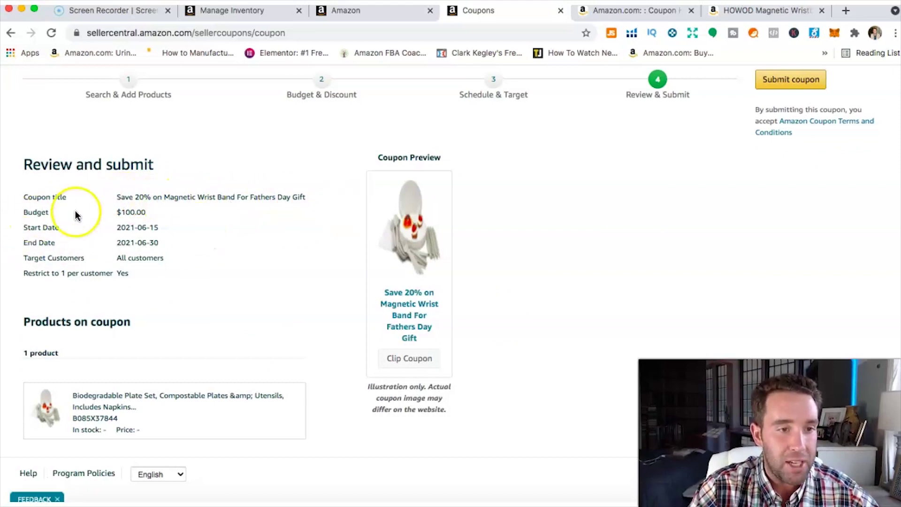
pyautogui.scroll(-1, 143, 263)
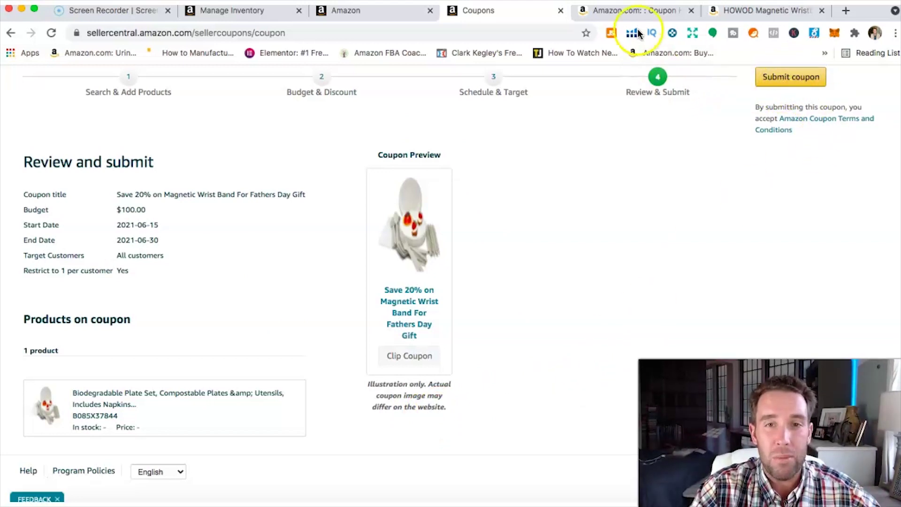
pyautogui.click(637, 13)
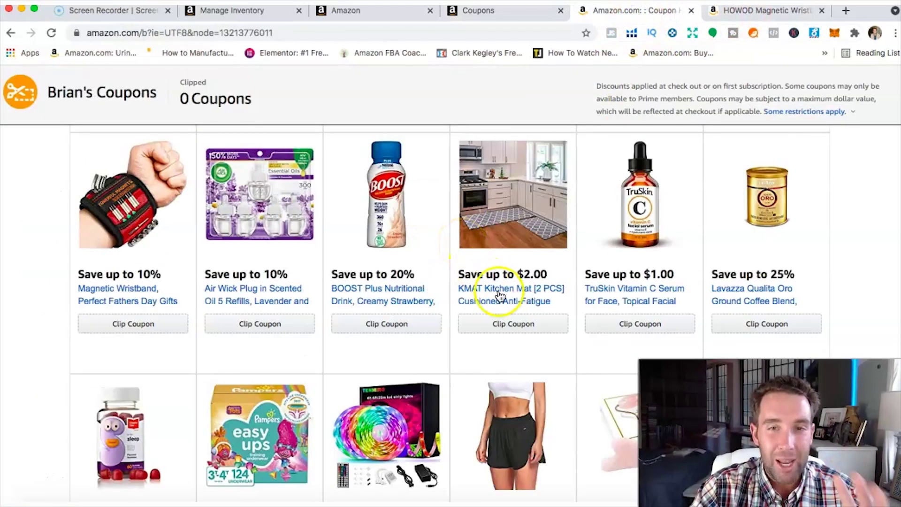
pyautogui.click(773, 14)
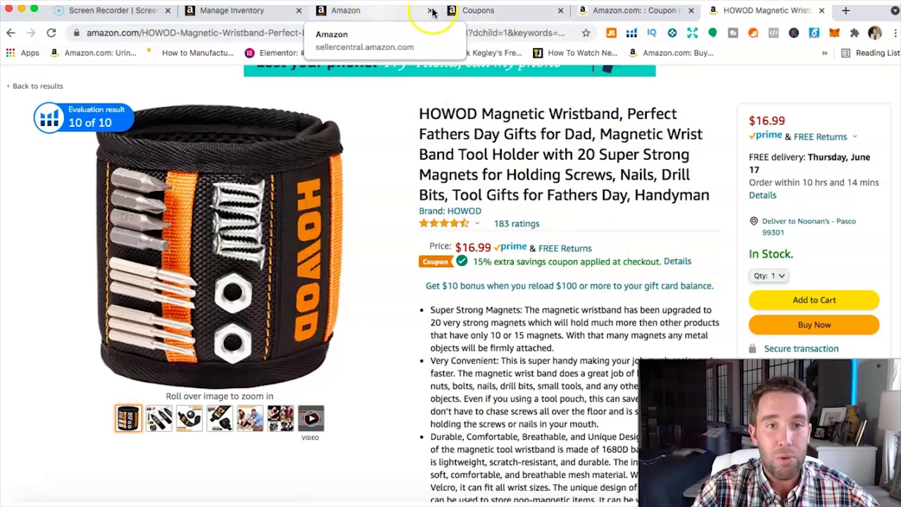
# Step: Close the coupon form without submitting it, and open the Deals landing page from Manage Inventory to look over its content
pyautogui.click(560, 10)
pyautogui.click(371, 14)
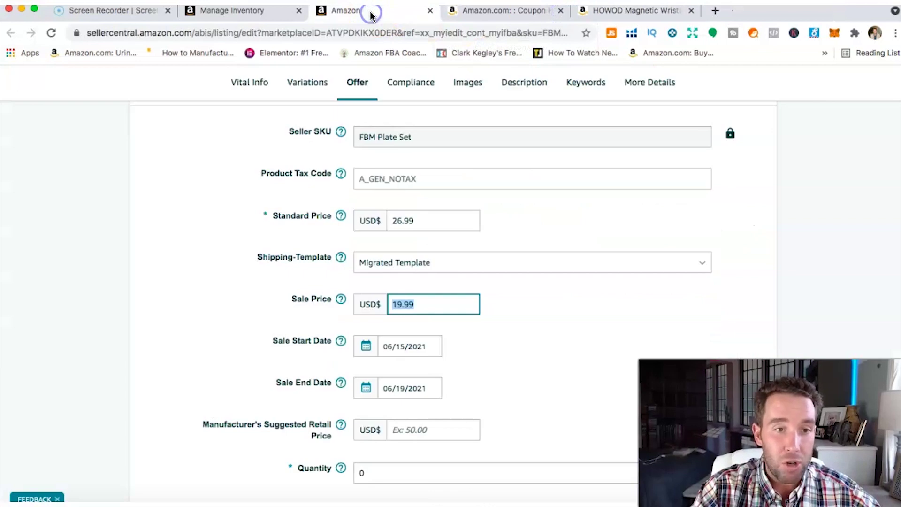
pyautogui.click(252, 13)
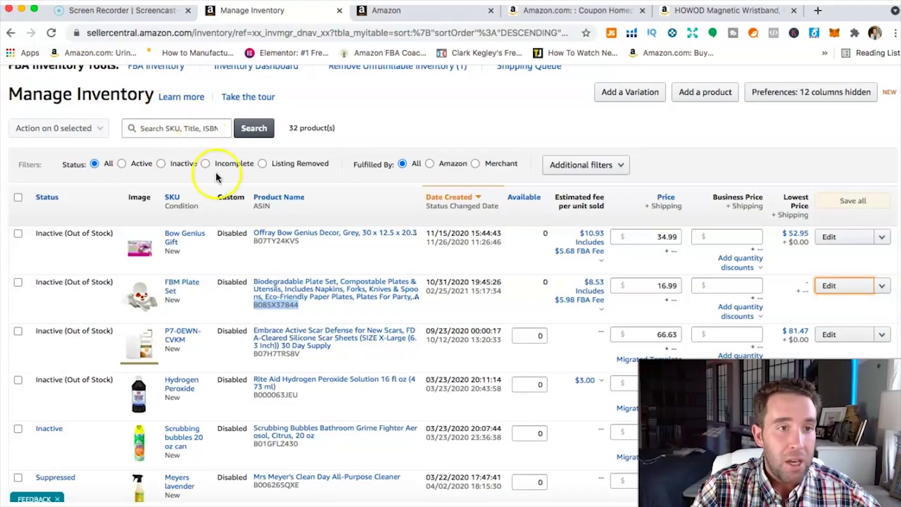
pyautogui.scroll(4, 216, 184)
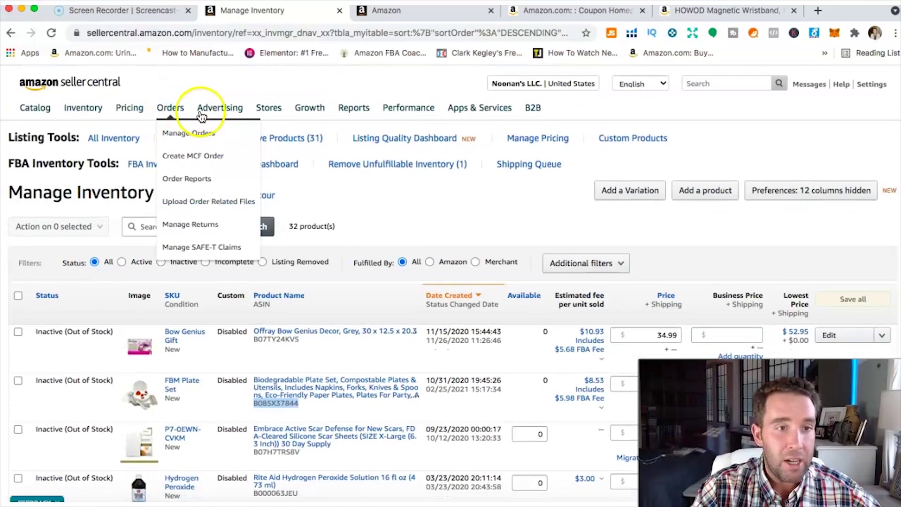
pyautogui.moveTo(220, 115)
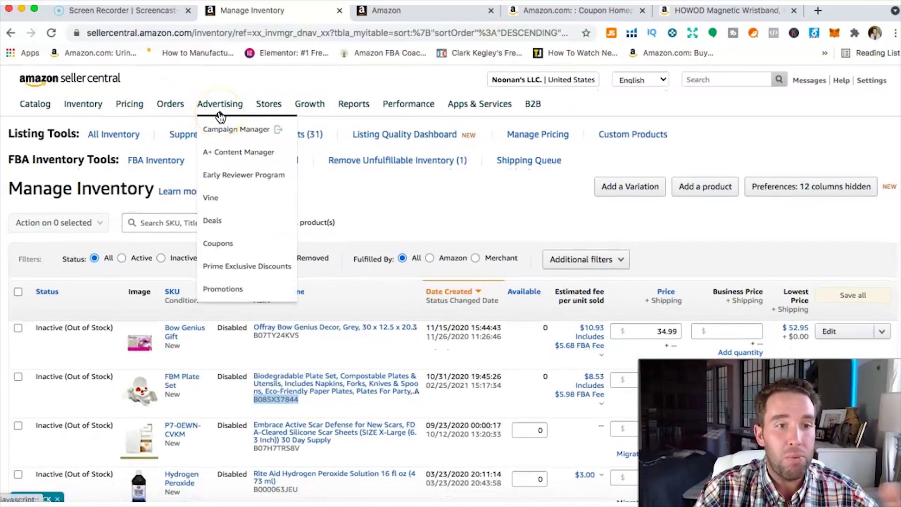
pyautogui.click(226, 206)
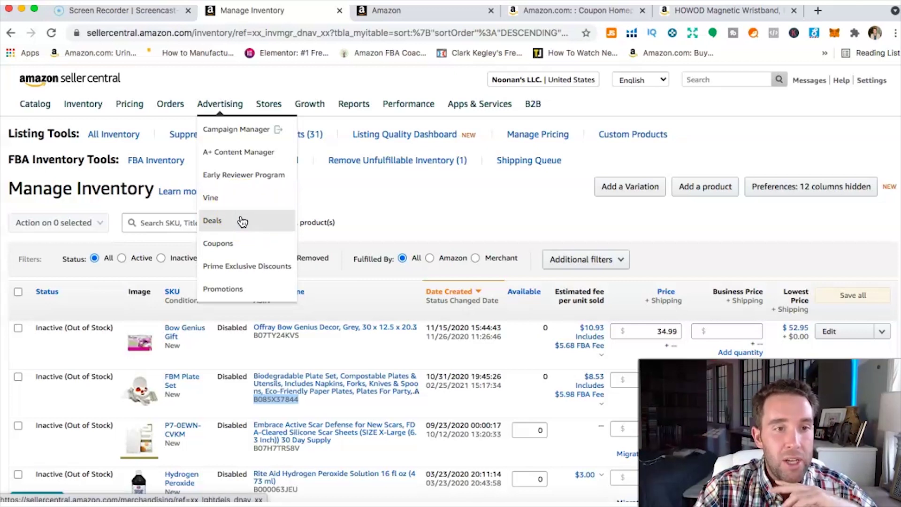
pyautogui.click(242, 221)
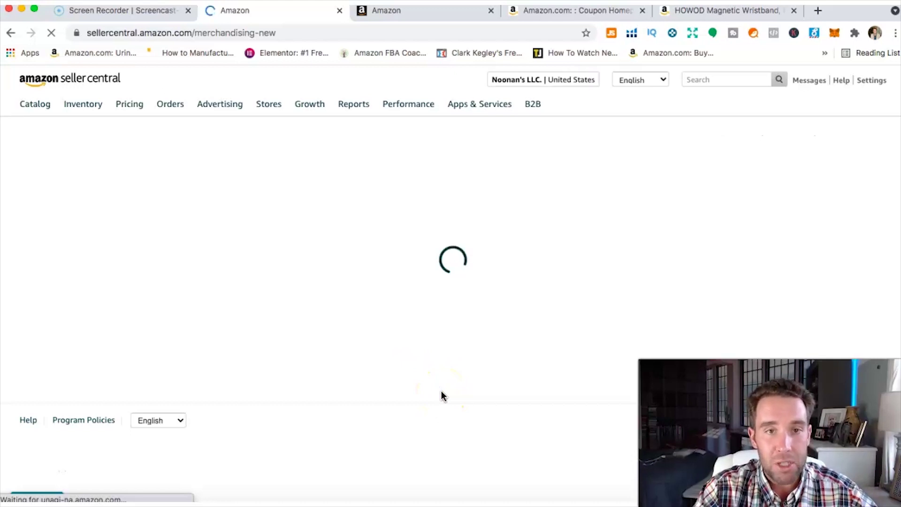
pyautogui.click(450, 436)
pyautogui.click(517, 305)
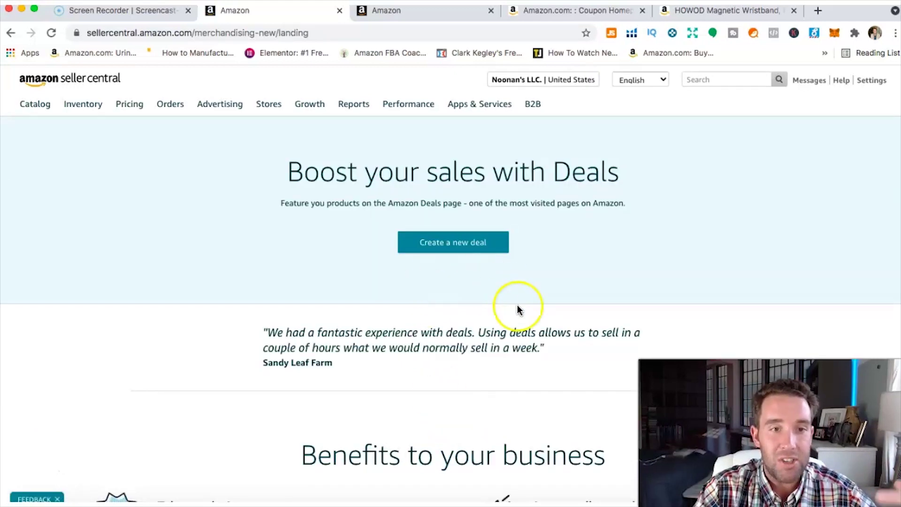
pyautogui.scroll(-2, 518, 305)
pyautogui.scroll(-1, 517, 310)
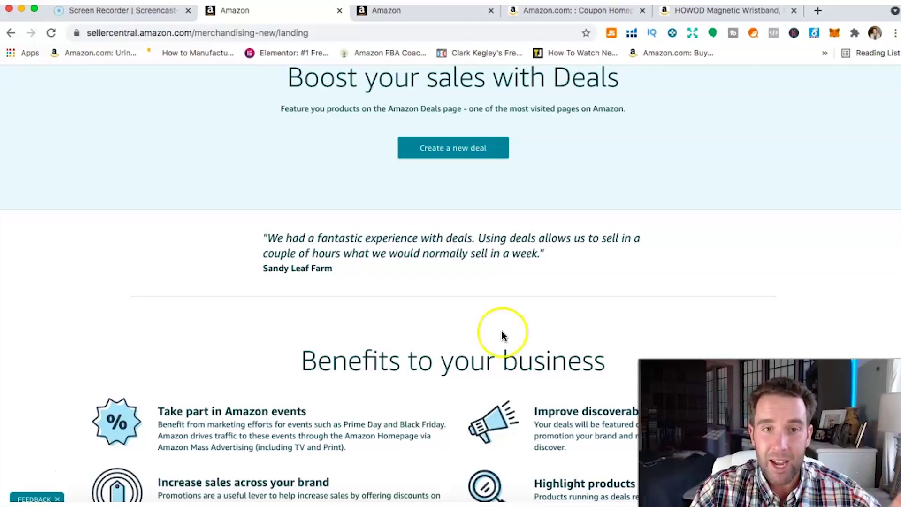
# Step: Return to Amazon's magnetic wristband search results and run Helium 10's Xray product research on them
pyautogui.click(577, 11)
pyautogui.click(728, 10)
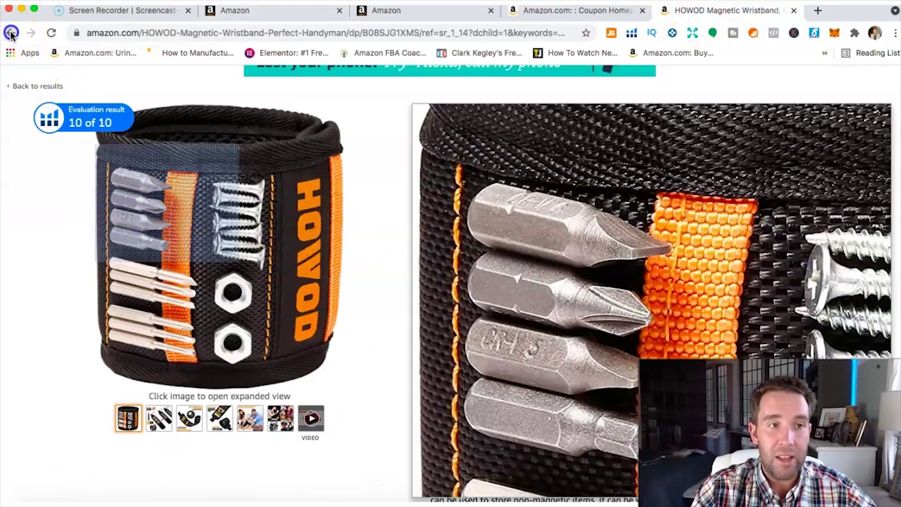
pyautogui.click(11, 33)
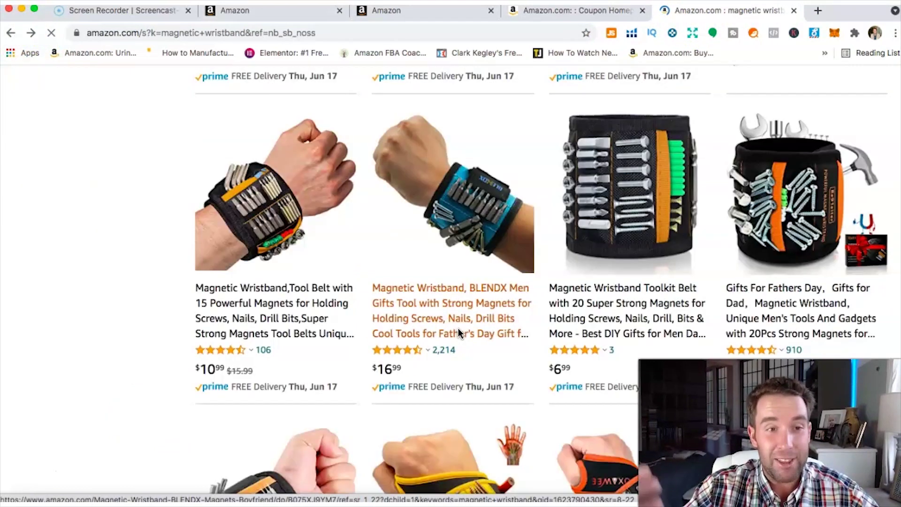
pyautogui.scroll(10, 554, 320)
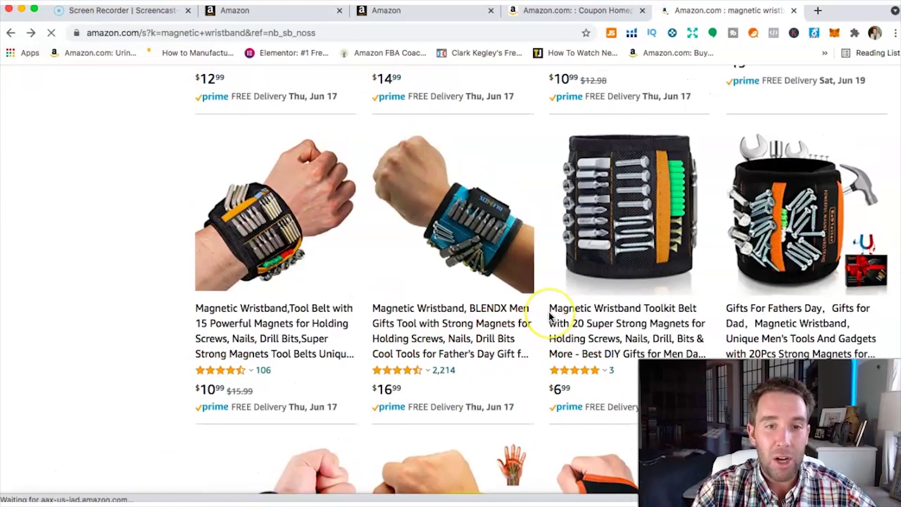
pyautogui.scroll(3, 550, 317)
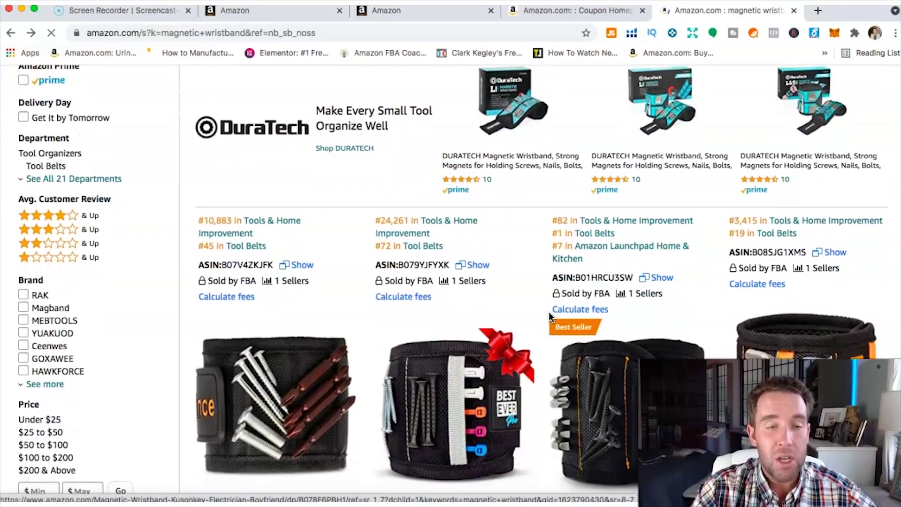
pyautogui.click(632, 33)
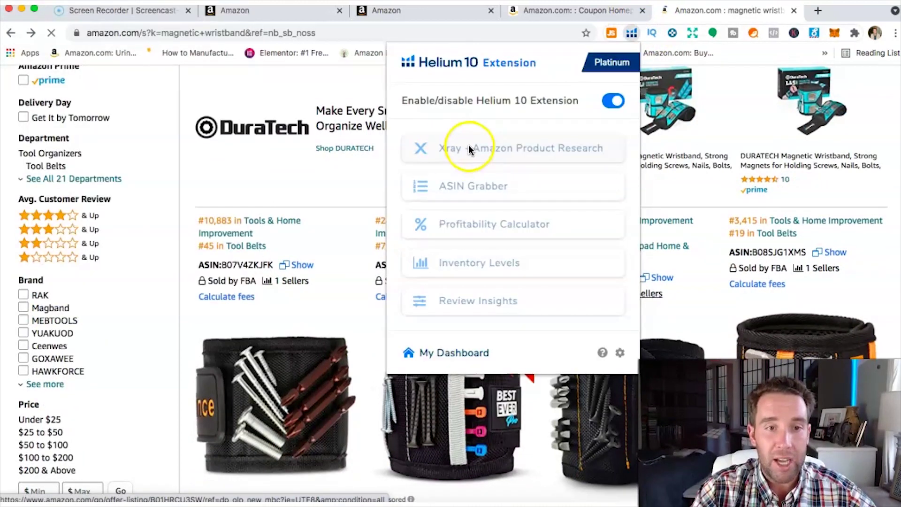
pyautogui.click(467, 149)
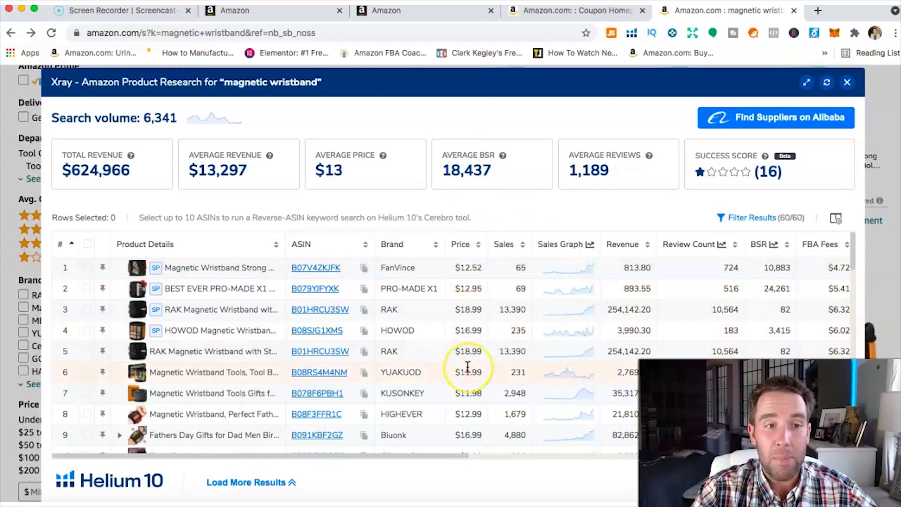
# Step: Examine the sponsored and organic wristband listings in the Xray table, previewing the RAK and Calmsen products
pyautogui.scroll(-2, 468, 367)
pyautogui.scroll(2, 468, 367)
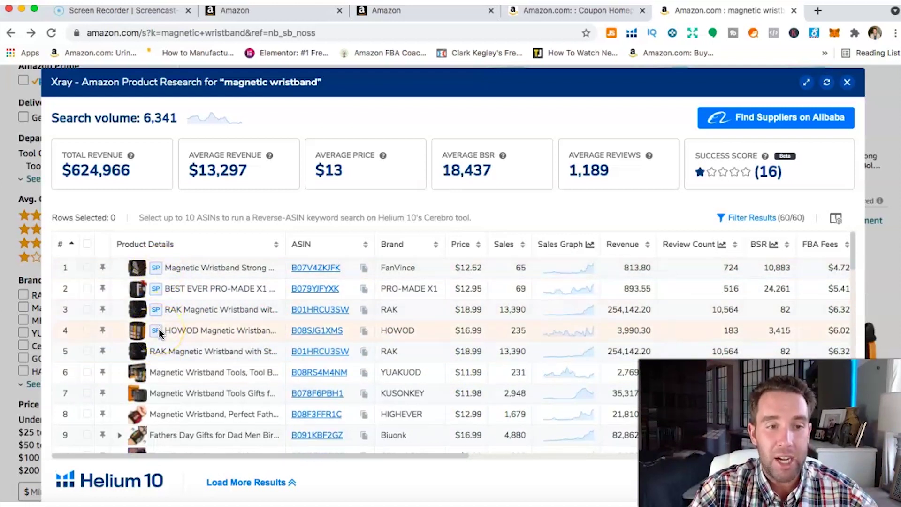
pyautogui.scroll(-1, 158, 328)
pyautogui.scroll(1, 159, 329)
pyautogui.click(159, 282)
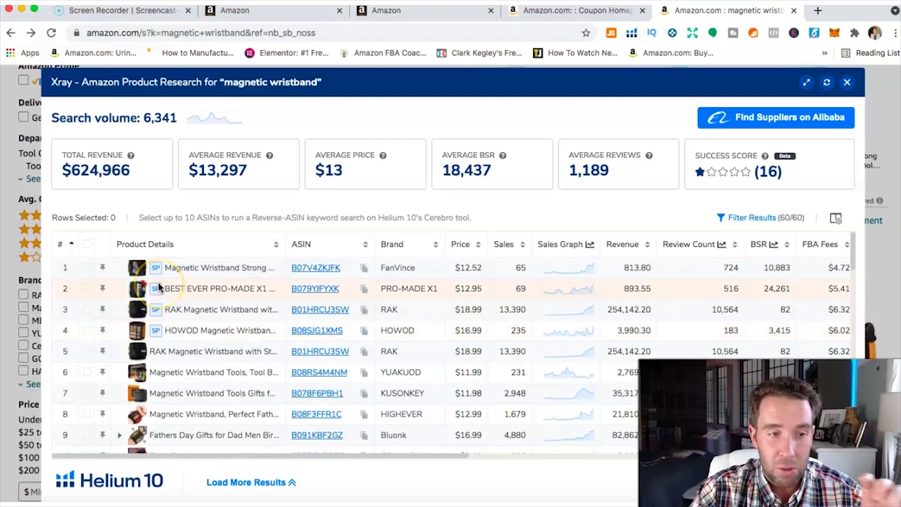
pyautogui.scroll(-4, 159, 283)
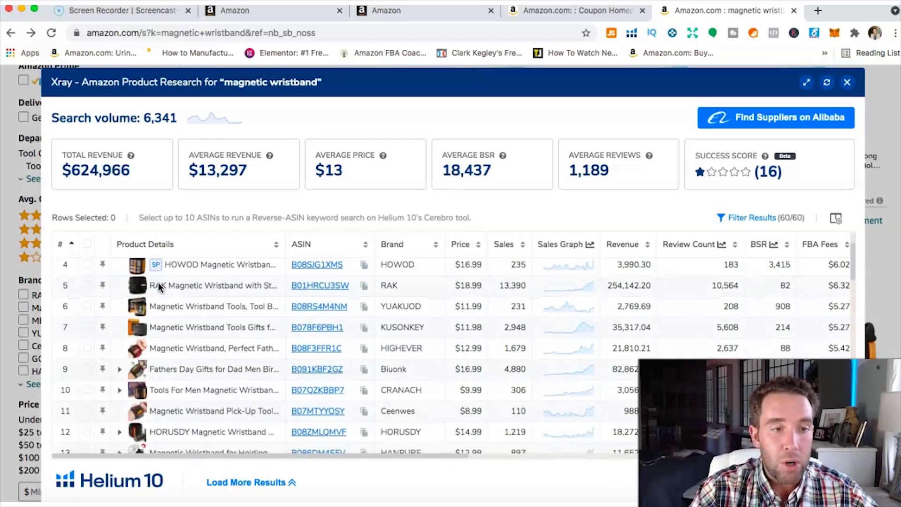
pyautogui.click(142, 264)
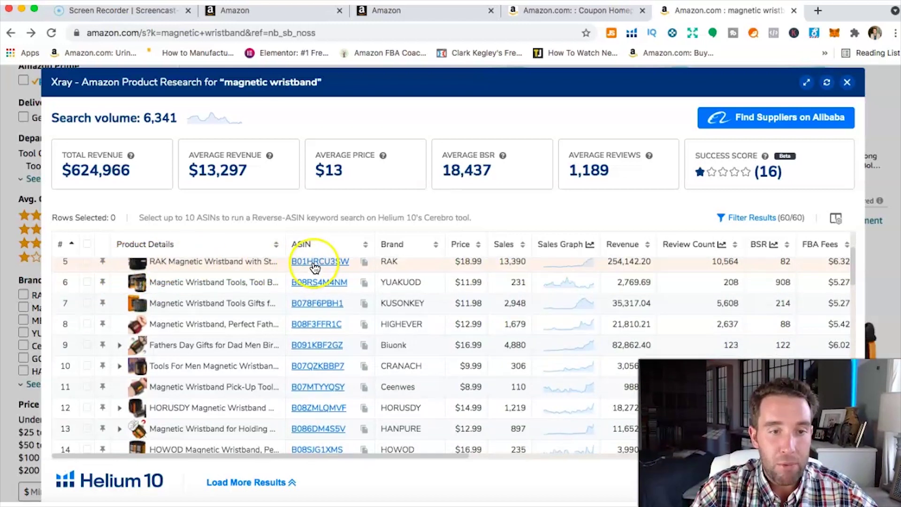
pyautogui.moveTo(314, 268)
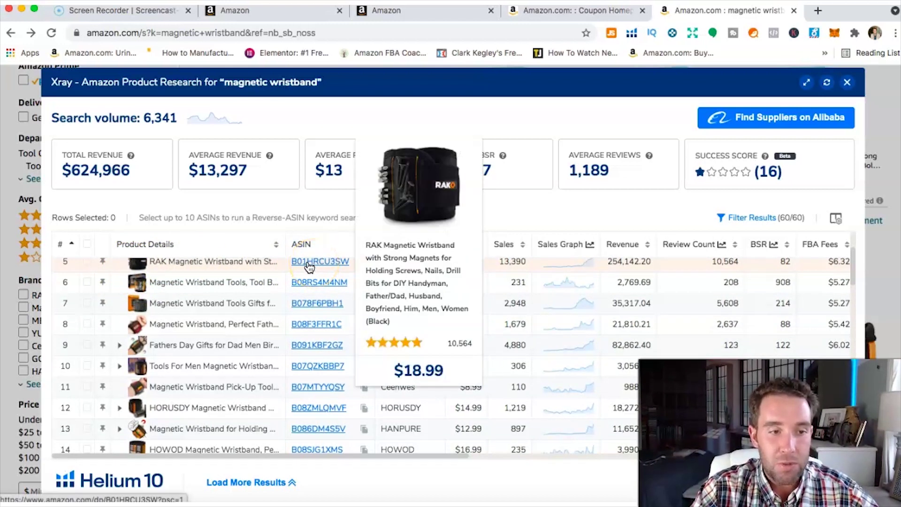
pyautogui.scroll(-5, 315, 420)
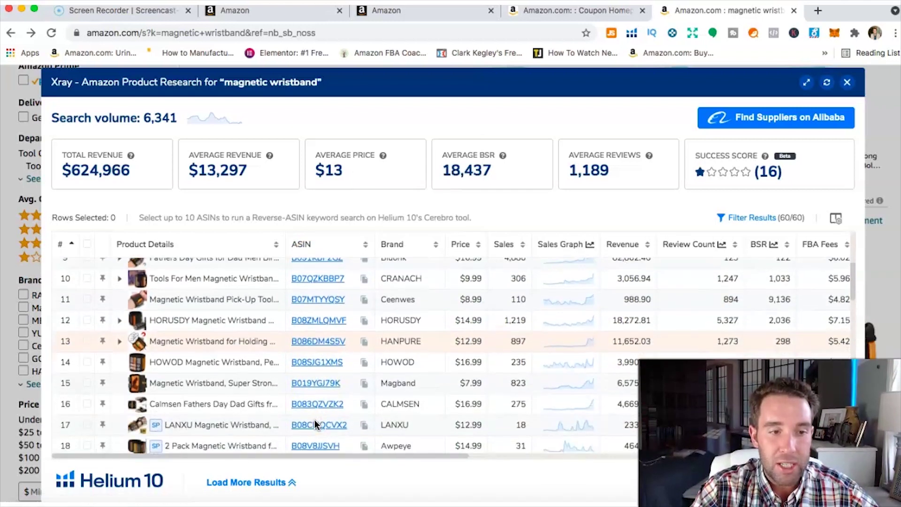
pyautogui.moveTo(328, 406)
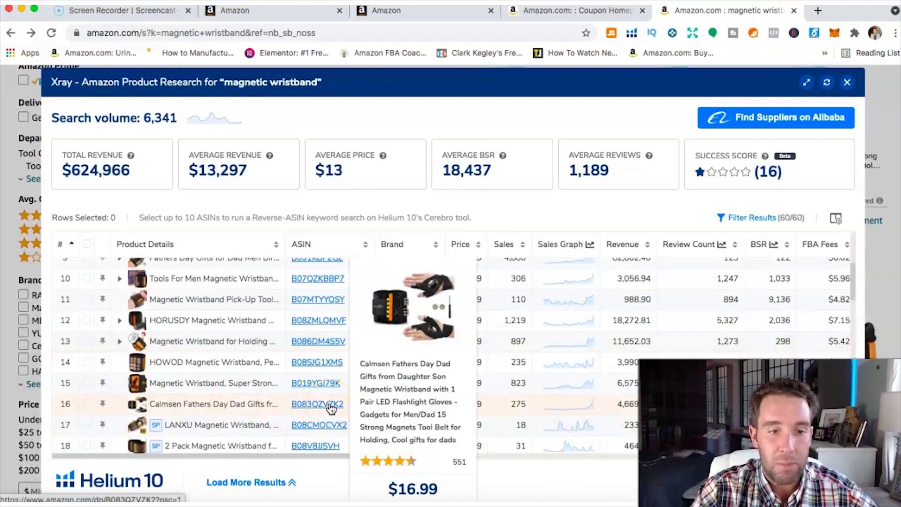
pyautogui.click(338, 344)
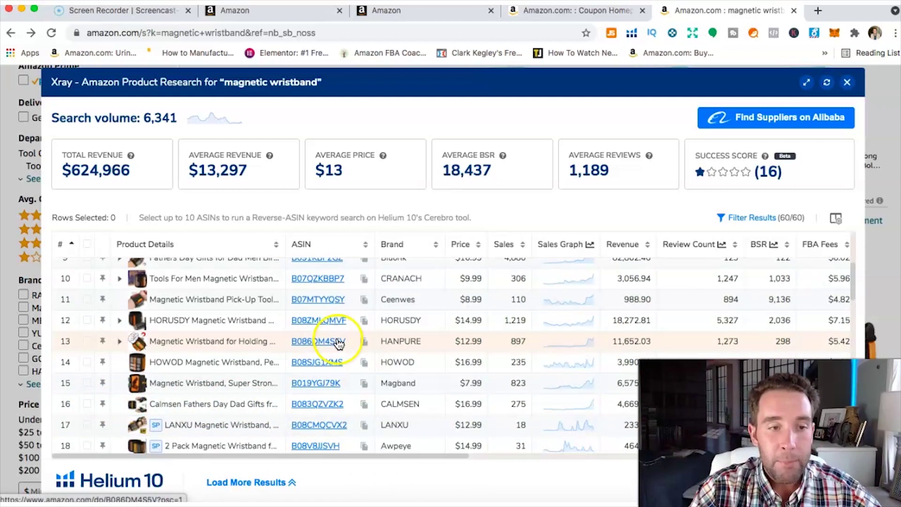
# Step: Compare the prices and sales of the competing magnetic wristbands in the Xray results
pyautogui.scroll(1, 334, 344)
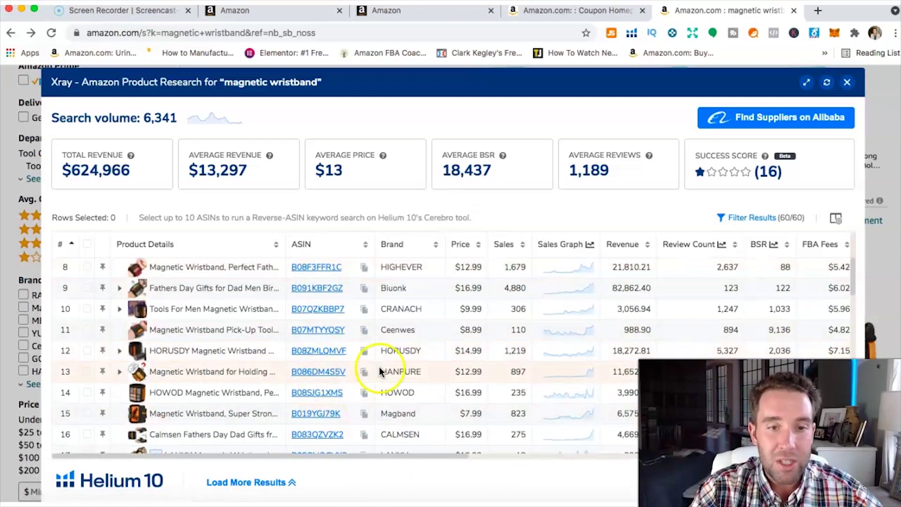
pyautogui.scroll(3, 474, 303)
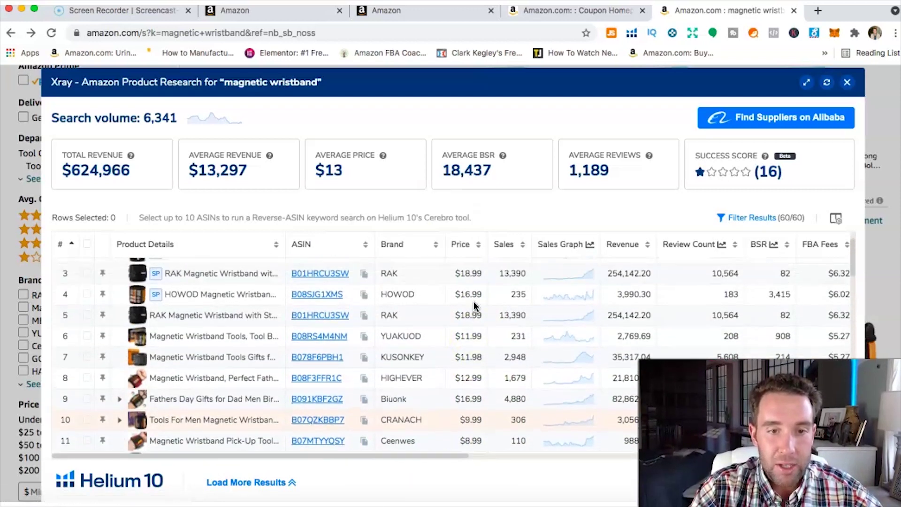
pyautogui.scroll(2, 474, 301)
pyautogui.click(465, 284)
pyautogui.scroll(-2, 466, 310)
pyautogui.click(461, 306)
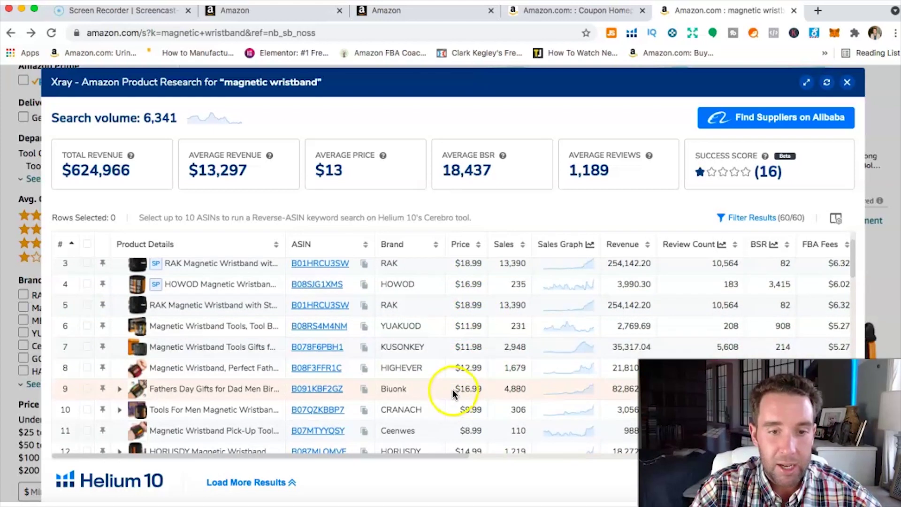
pyautogui.scroll(-3, 460, 392)
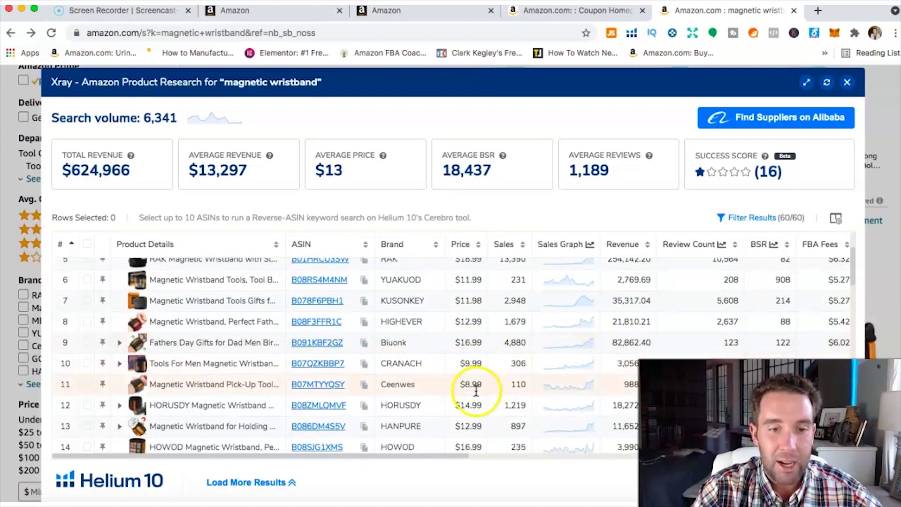
pyautogui.scroll(4, 477, 405)
pyautogui.scroll(-2, 476, 405)
pyautogui.scroll(-1, 476, 405)
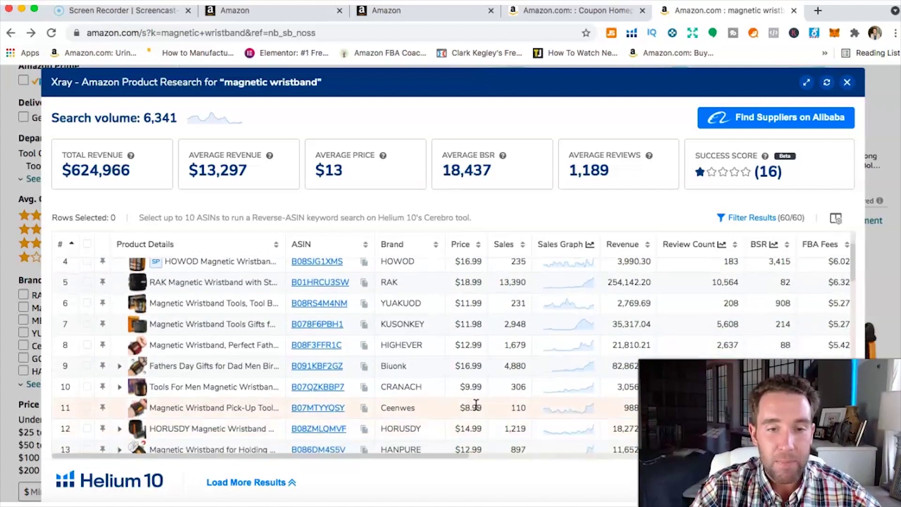
# Step: Compare the CRANACH, RAK and HORUSDY prices in the Xray table, and preview the KUSONKEY, YUAKUOD and RAK wristbands
pyautogui.moveTo(459, 387); pyautogui.dragTo(485, 390)
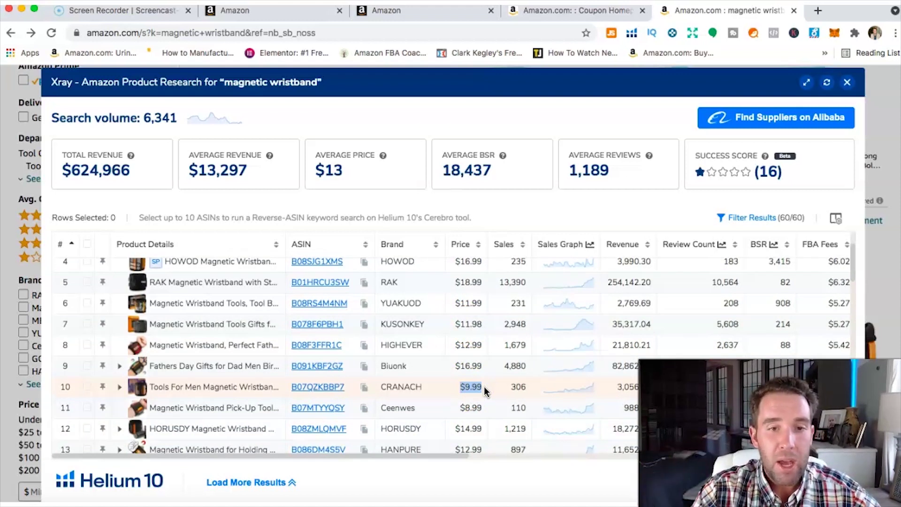
pyautogui.scroll(1, 483, 387)
pyautogui.moveTo(455, 285); pyautogui.dragTo(481, 286)
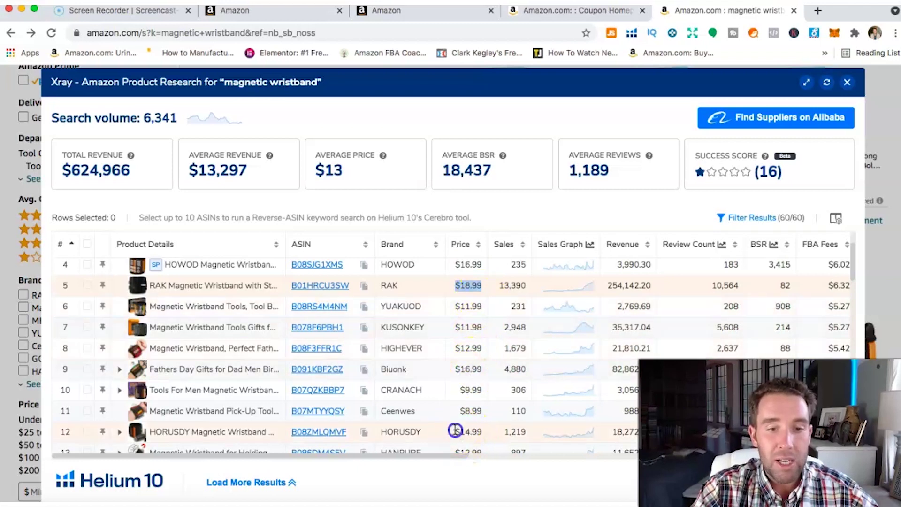
pyautogui.moveTo(456, 431); pyautogui.dragTo(487, 432)
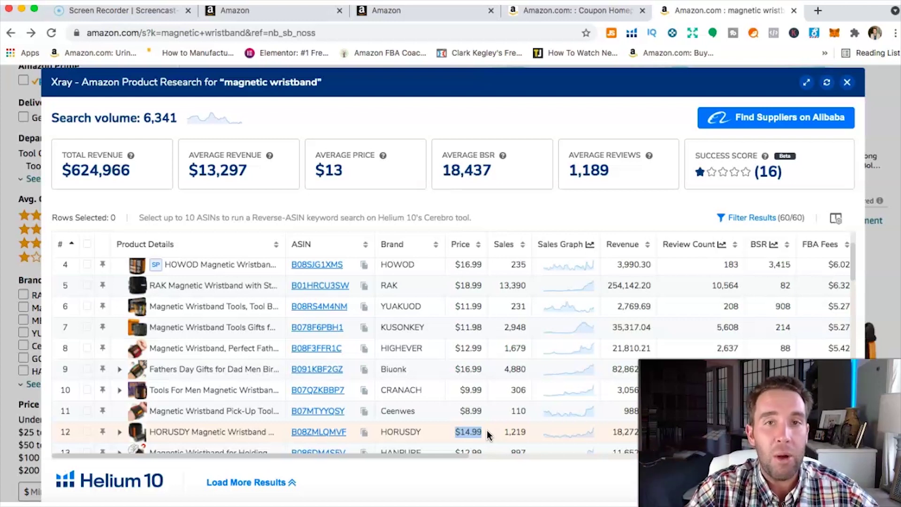
pyautogui.moveTo(321, 328)
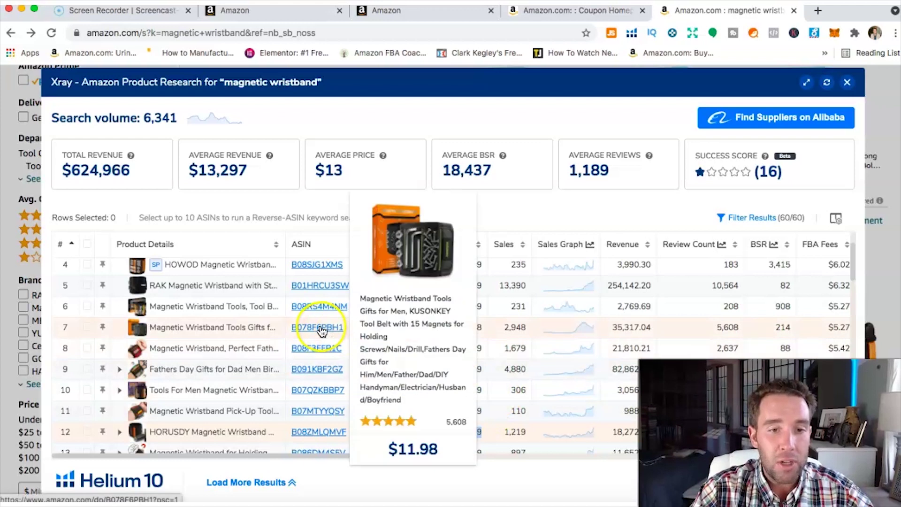
pyautogui.moveTo(318, 310)
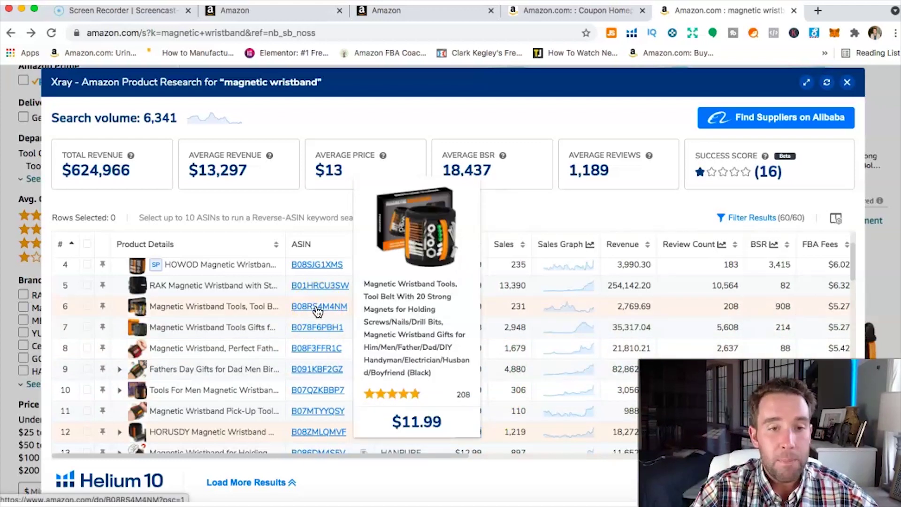
pyautogui.moveTo(316, 288)
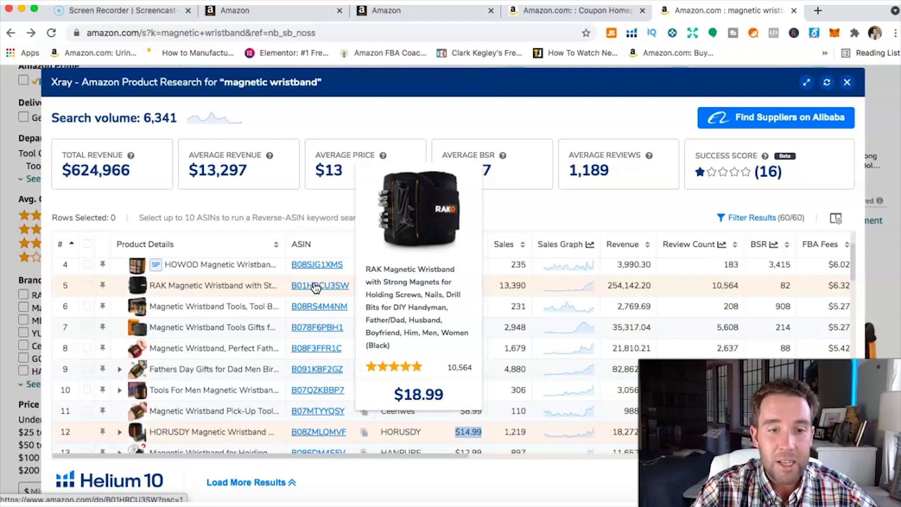
# Step: Check the price and revenue of the low-priced Ceenwes wristband in the Xray results
pyautogui.scroll(-2, 467, 351)
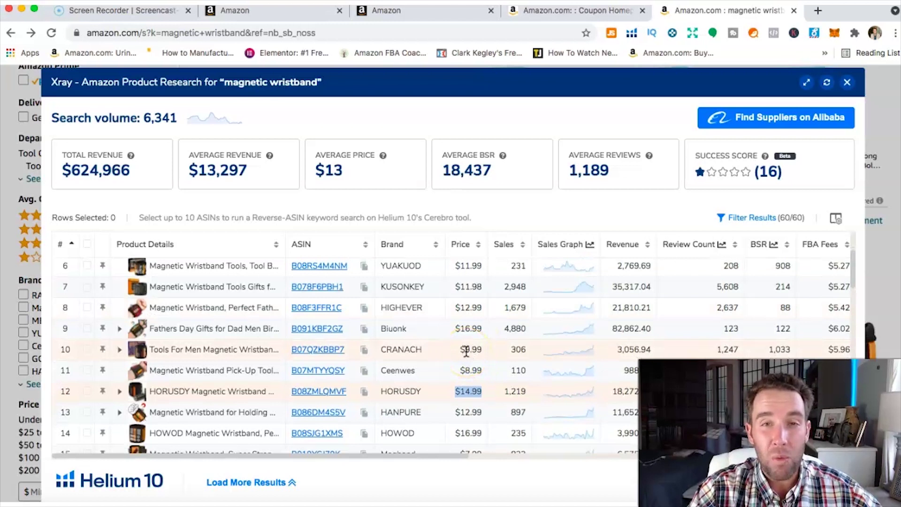
pyautogui.moveTo(461, 350); pyautogui.dragTo(492, 372)
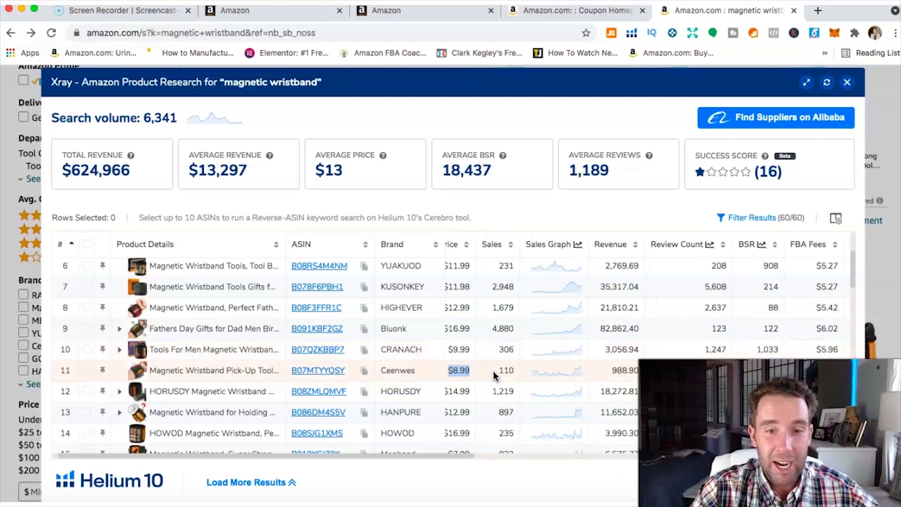
pyautogui.hscroll(2, 494, 371)
pyautogui.moveTo(576, 350); pyautogui.dragTo(609, 370)
pyautogui.scroll(5, 608, 371)
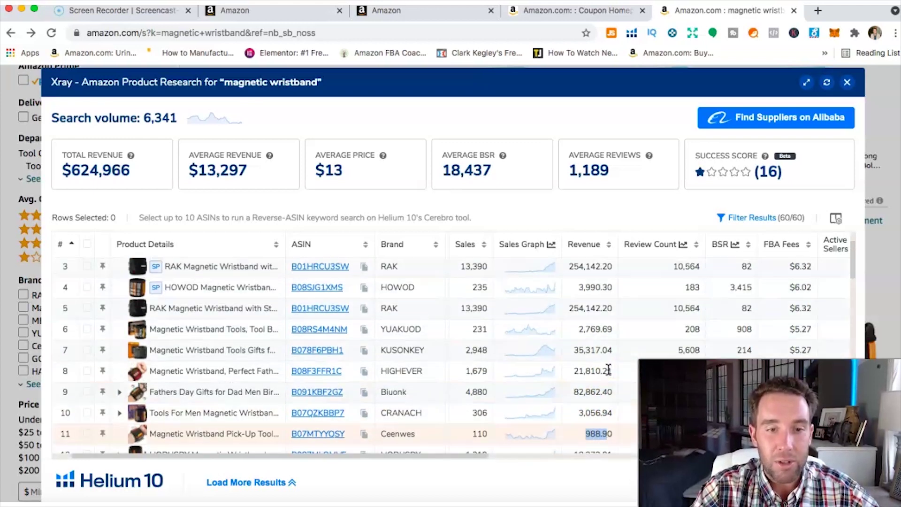
# Step: Examine the sponsored RAK wristband's price against its revenue in the Xray table
pyautogui.hscroll(-1, 503, 330)
pyautogui.hscroll(-1, 503, 330)
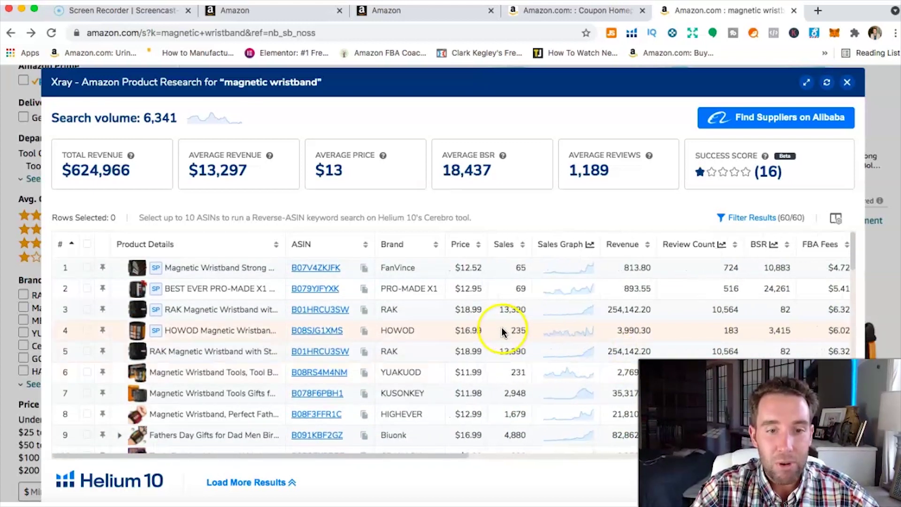
pyautogui.moveTo(607, 311); pyautogui.dragTo(653, 317)
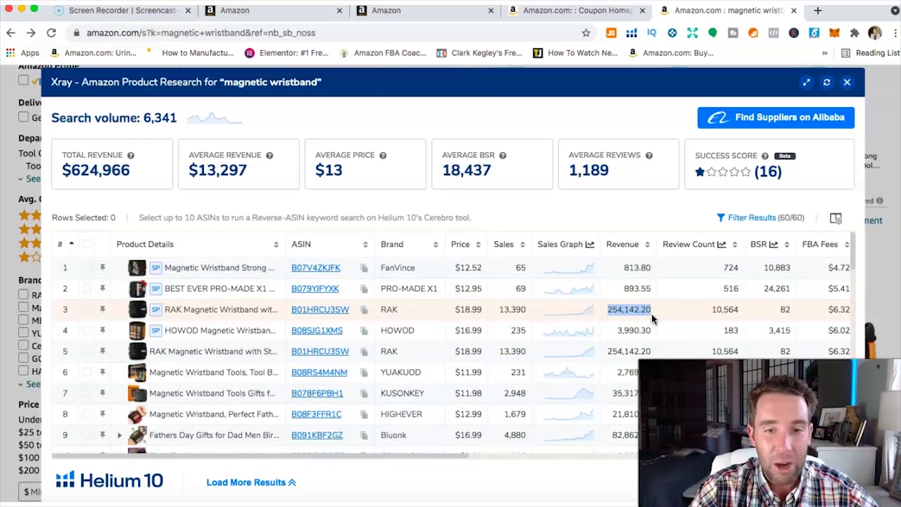
pyautogui.click(633, 372)
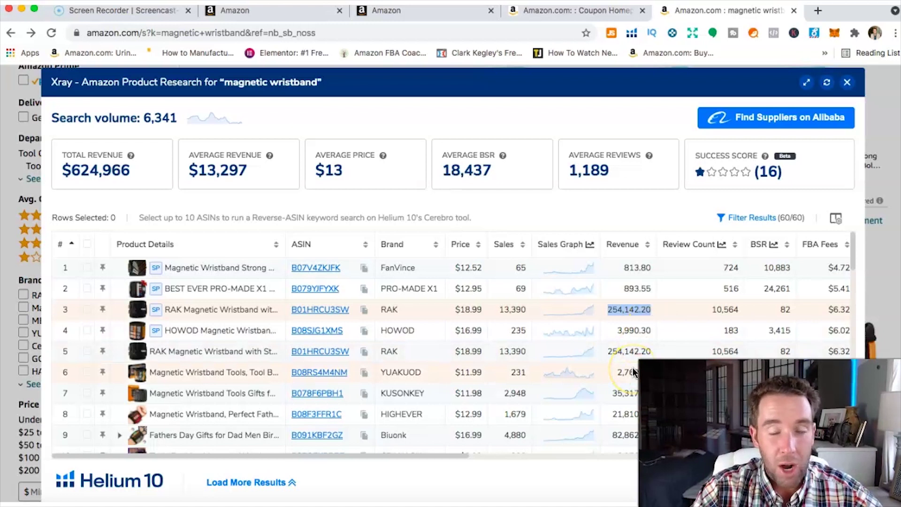
pyautogui.click(462, 310)
pyautogui.doubleClick(462, 310)
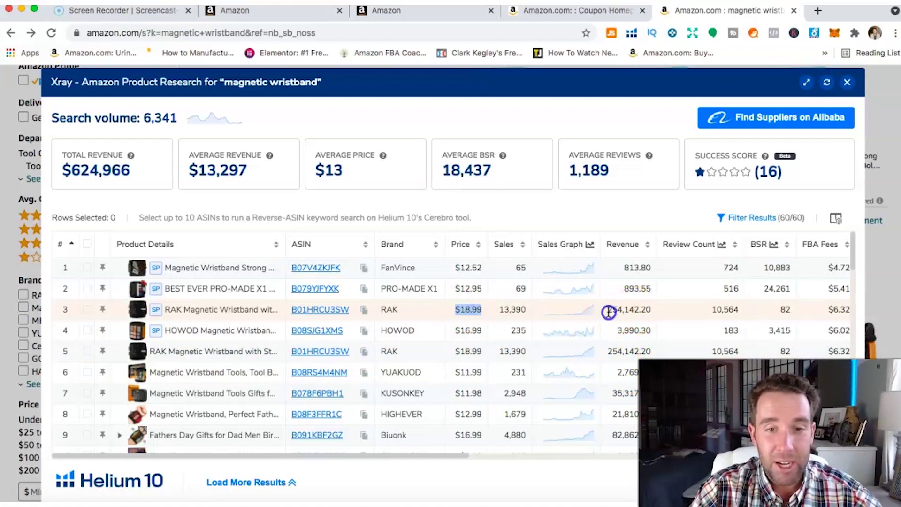
pyautogui.moveTo(607, 310); pyautogui.dragTo(647, 312)
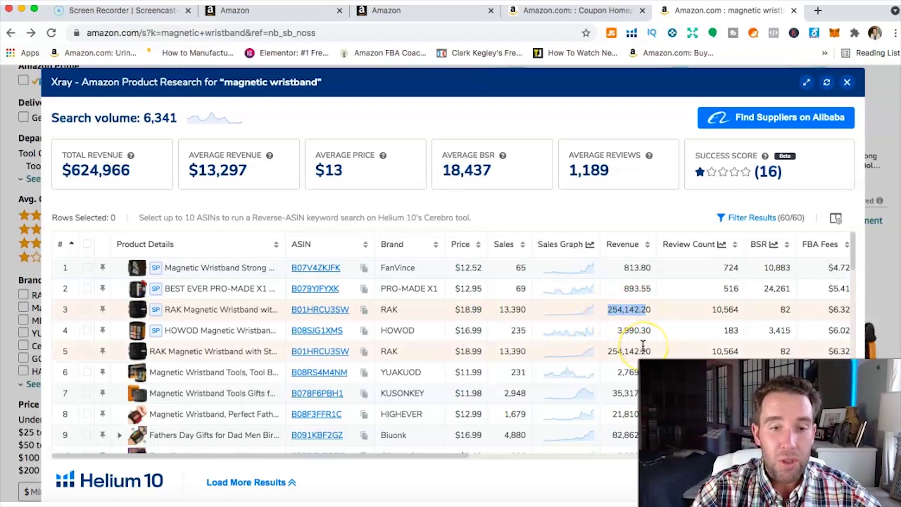
# Step: Look over the FBA fees of the competing magnetic wristbands in the Xray results
pyautogui.scroll(-1, 643, 345)
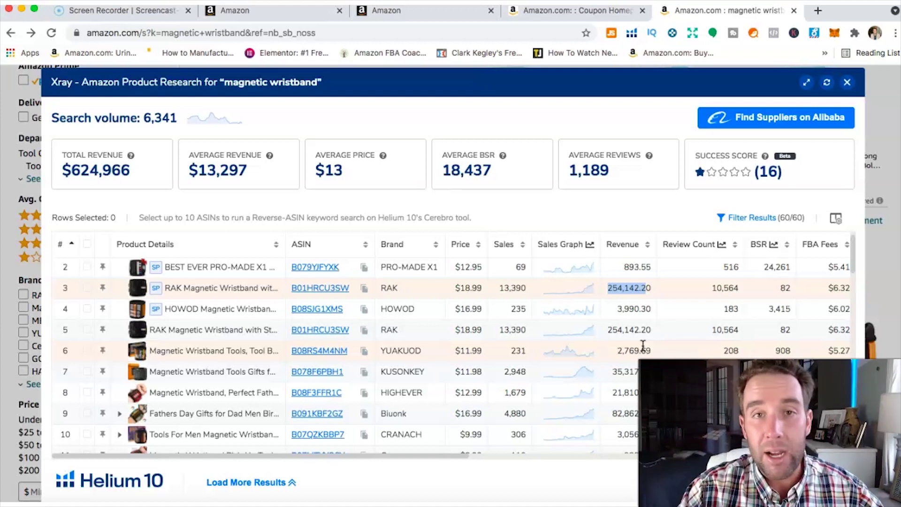
pyautogui.scroll(-1, 479, 350)
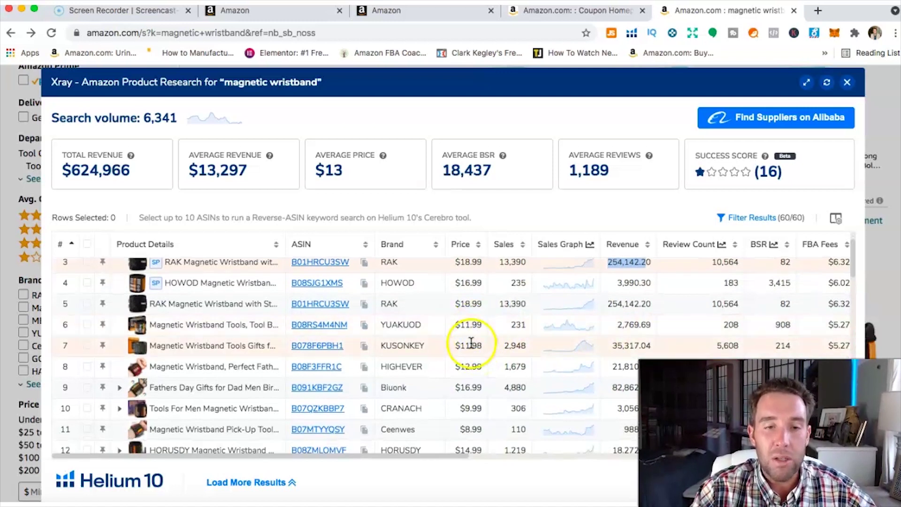
pyautogui.hscroll(3, 506, 359)
pyautogui.hscroll(3, 505, 358)
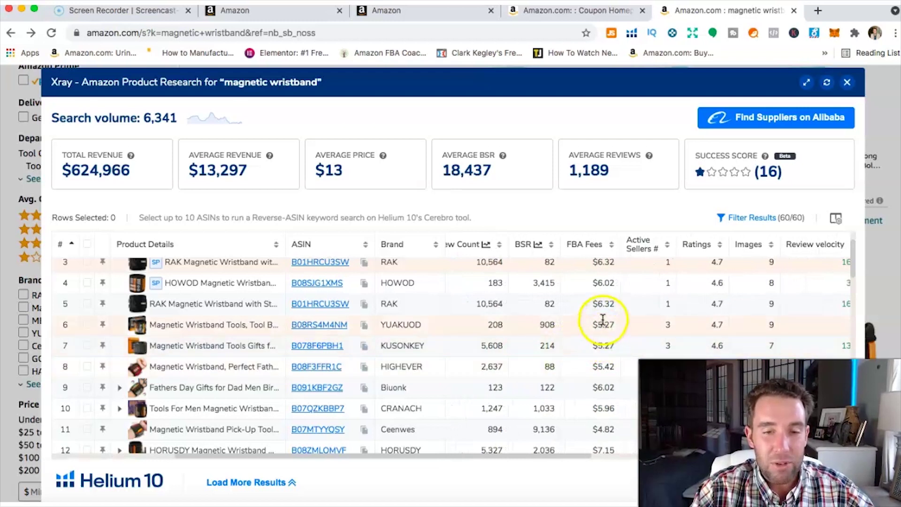